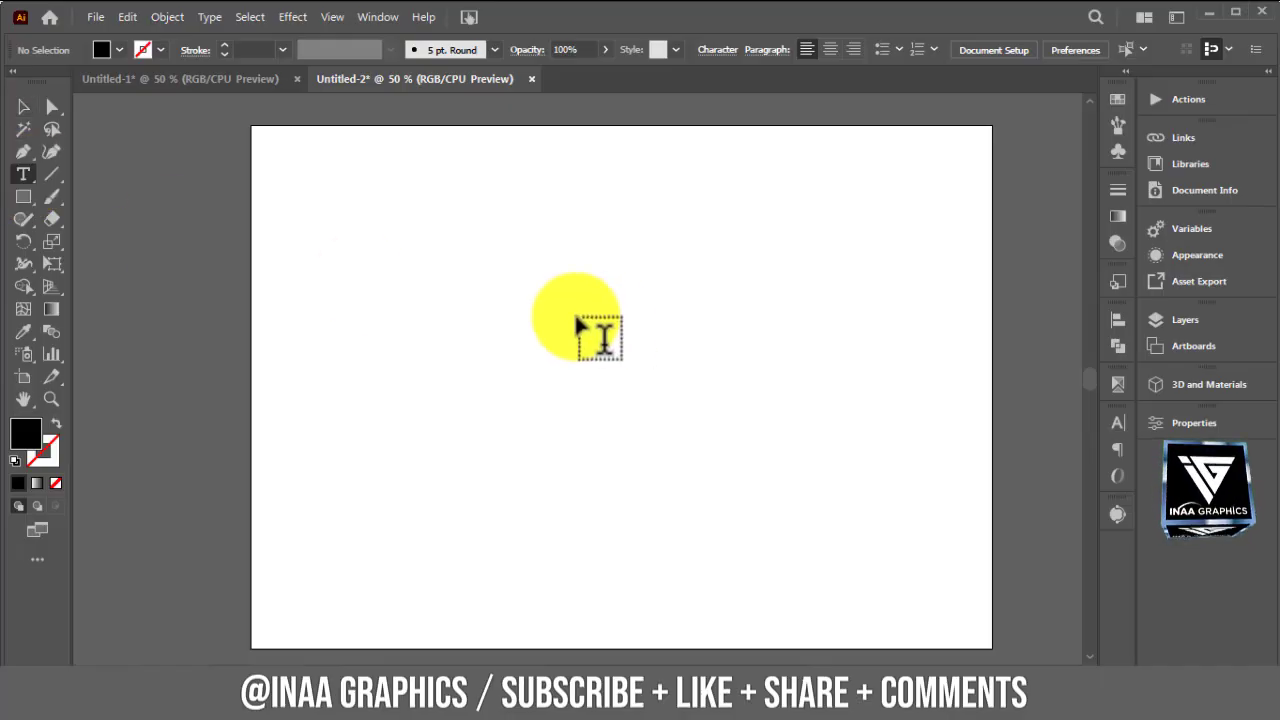
Type NS in Times New Roman and scale it to about 386 pt across the artboard.
{"action": "left_click", "coordinate": [578, 322]}
{"action": "type", "text": "NS"}
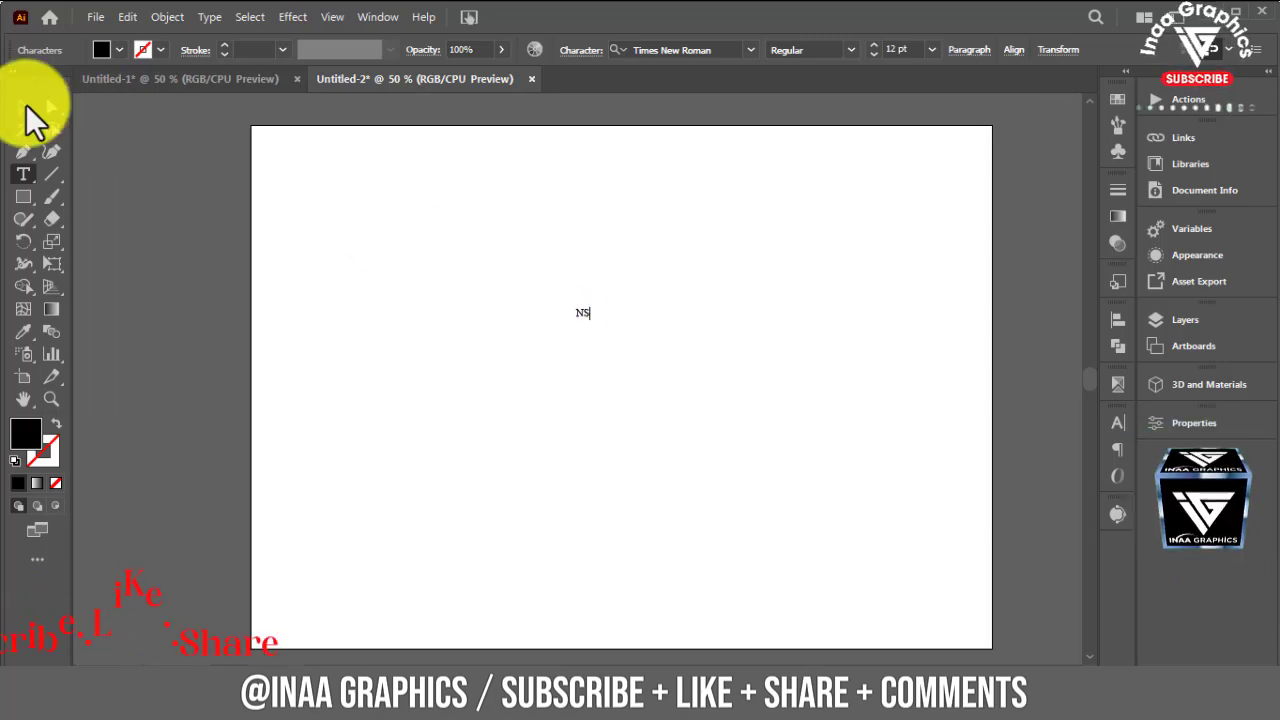
{"action": "left_click", "coordinate": [23, 106]}
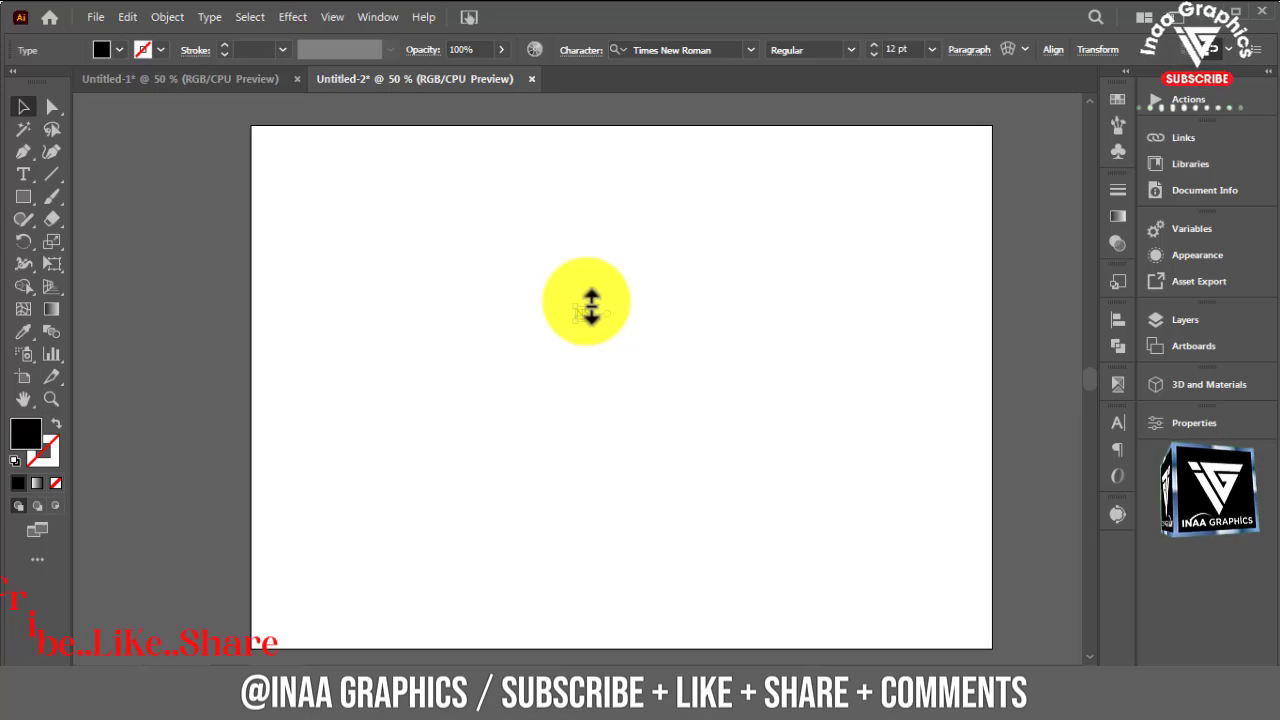
{"action": "left_click_drag", "start_coordinate": [600, 305], "coordinate": [803, 121]}
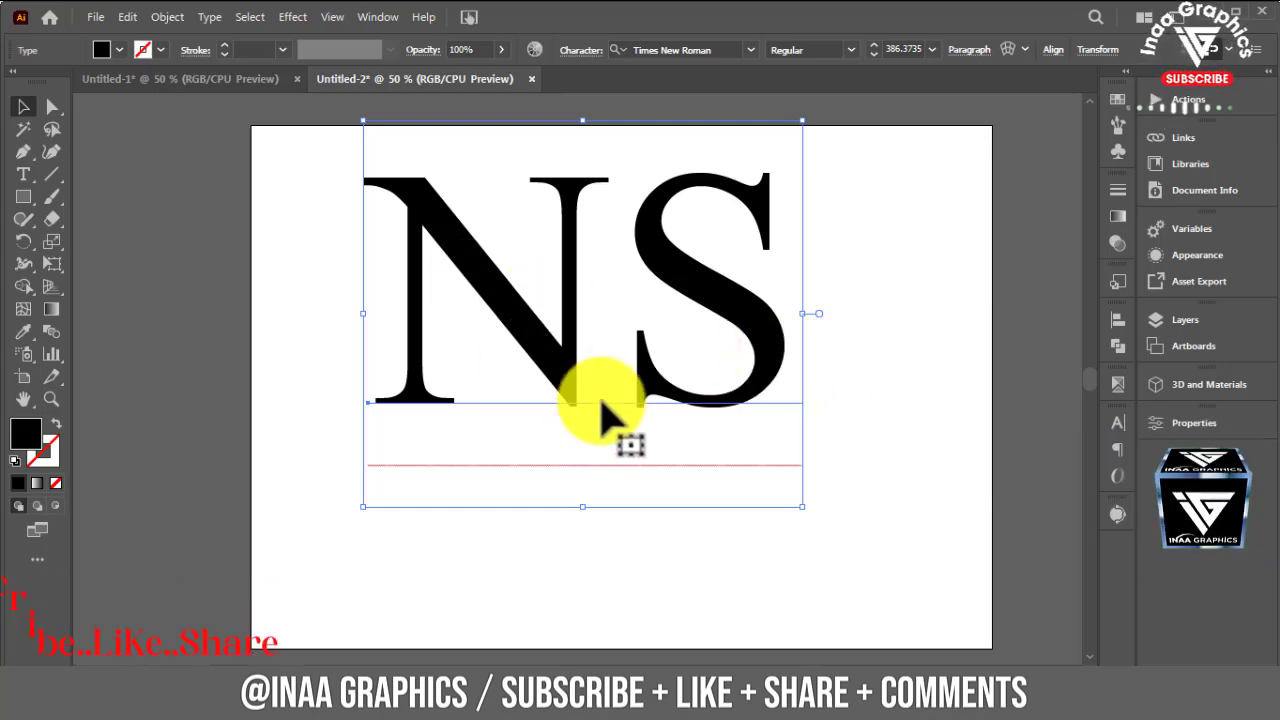
Convert the NS text to outlines and set a spare copy left of the artboard.
{"action": "right_click", "coordinate": [714, 290]}
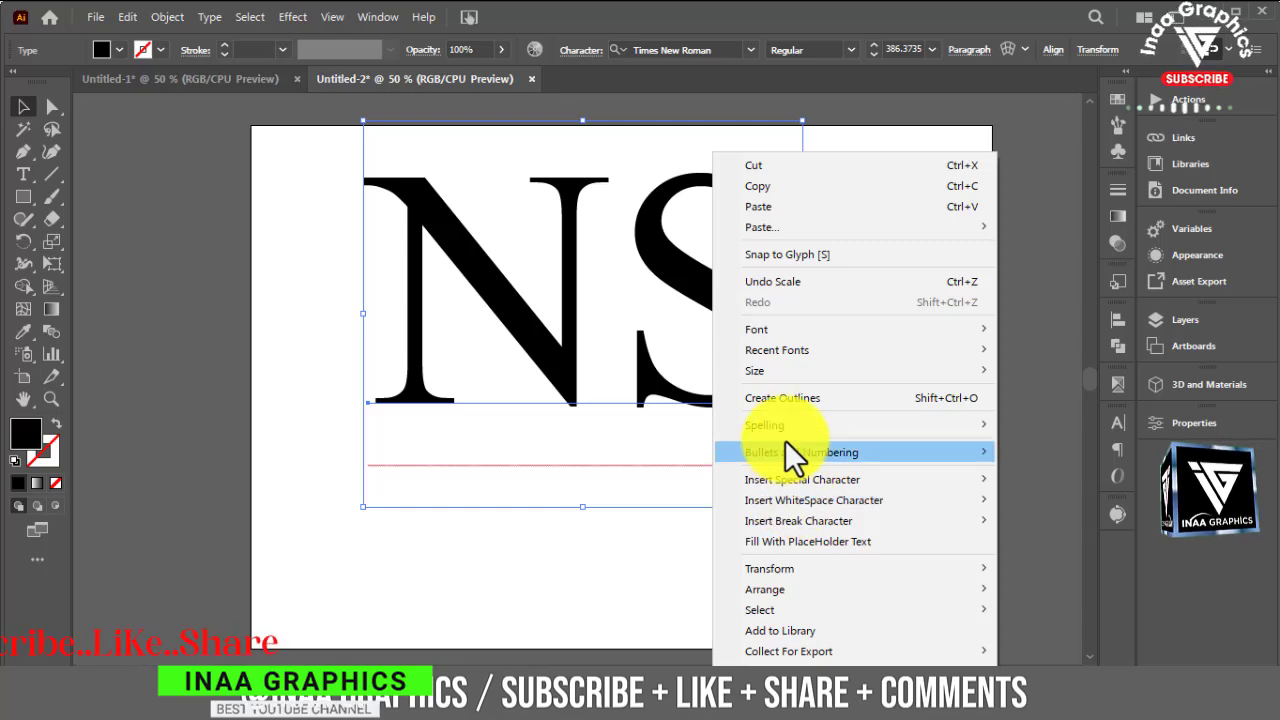
{"action": "left_click", "coordinate": [791, 399]}
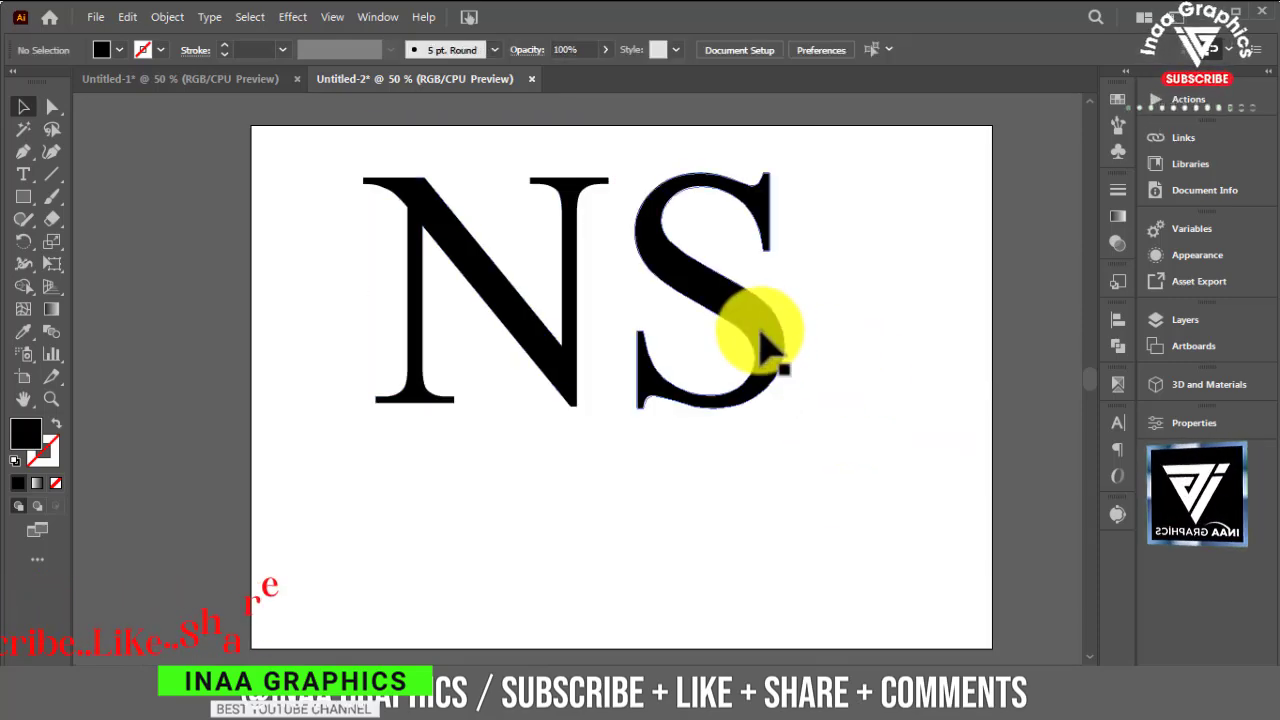
{"action": "mouse_move", "coordinate": [757, 350]}
{"action": "left_mouse_down"}
{"action": "mouse_move", "coordinate": [292, 368]}
{"action": "mouse_move", "coordinate": [214, 386]}
{"action": "left_mouse_up"}
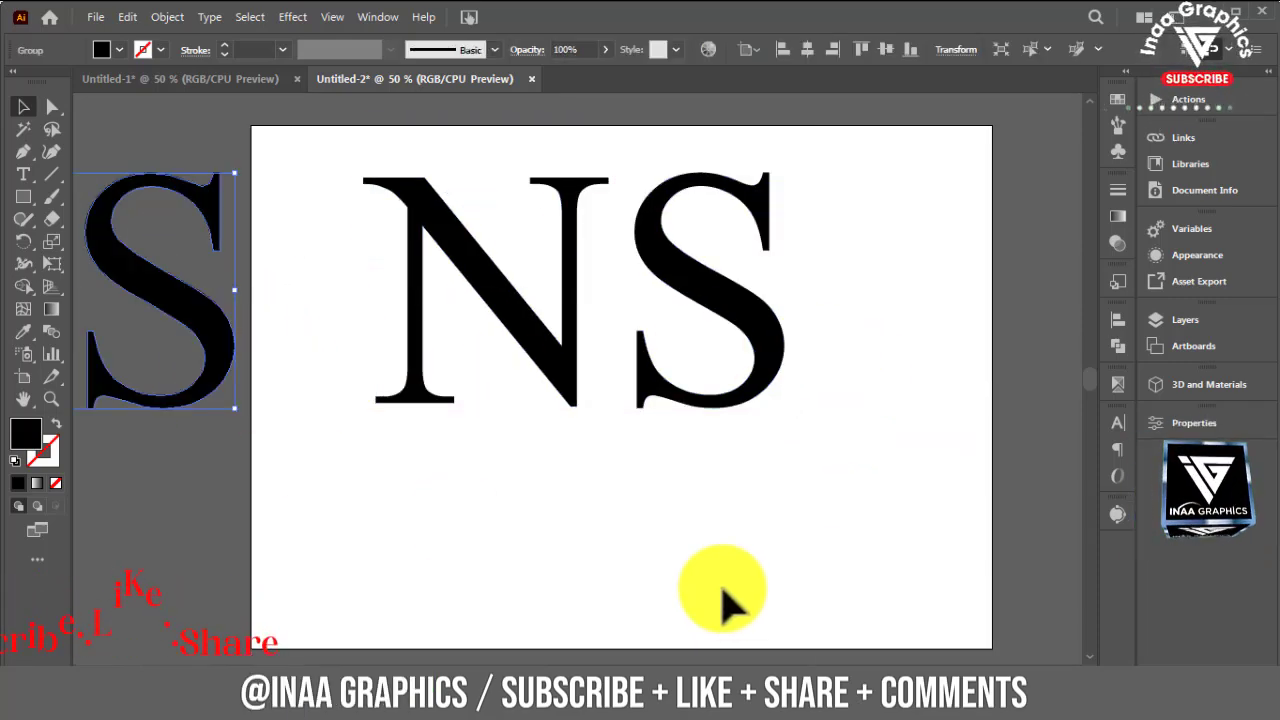
Ungroup the letters, move the S down over the N's lower half, and select both.
{"action": "right_click", "coordinate": [666, 406]}
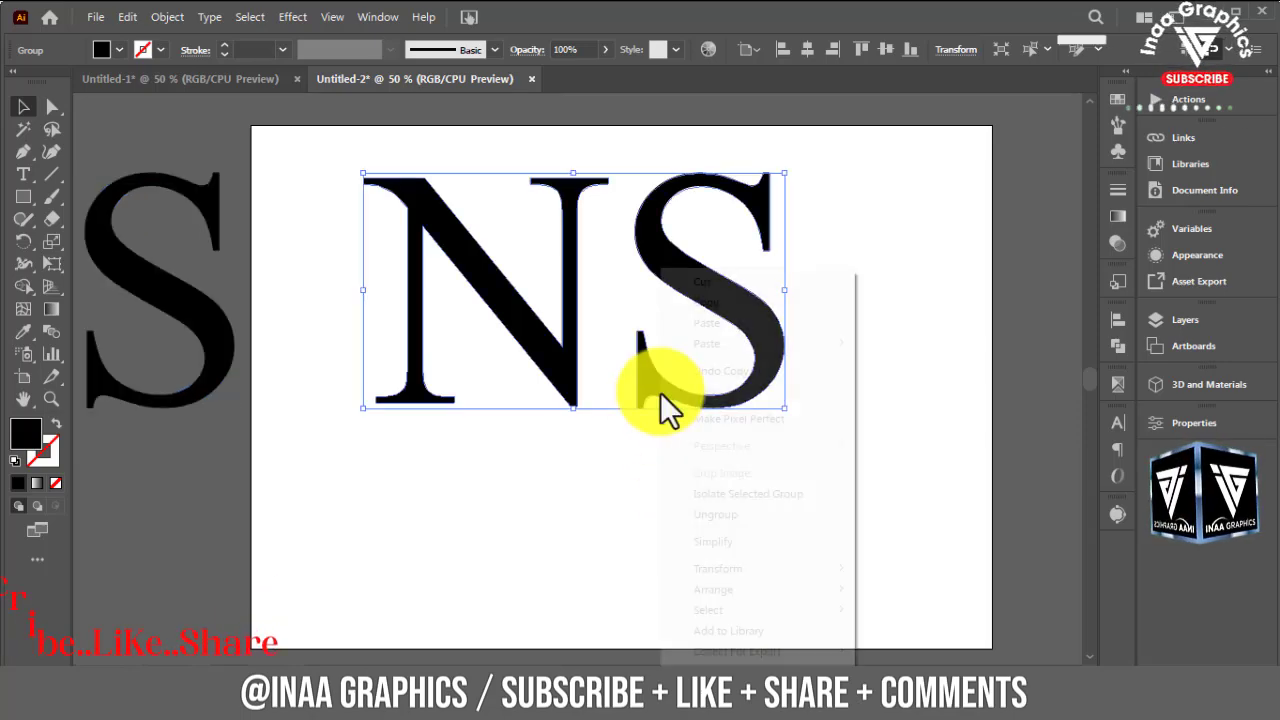
{"action": "left_click", "coordinate": [757, 520]}
{"action": "left_click", "coordinate": [880, 380]}
{"action": "left_click_drag", "start_coordinate": [765, 330], "coordinate": [514, 428]}
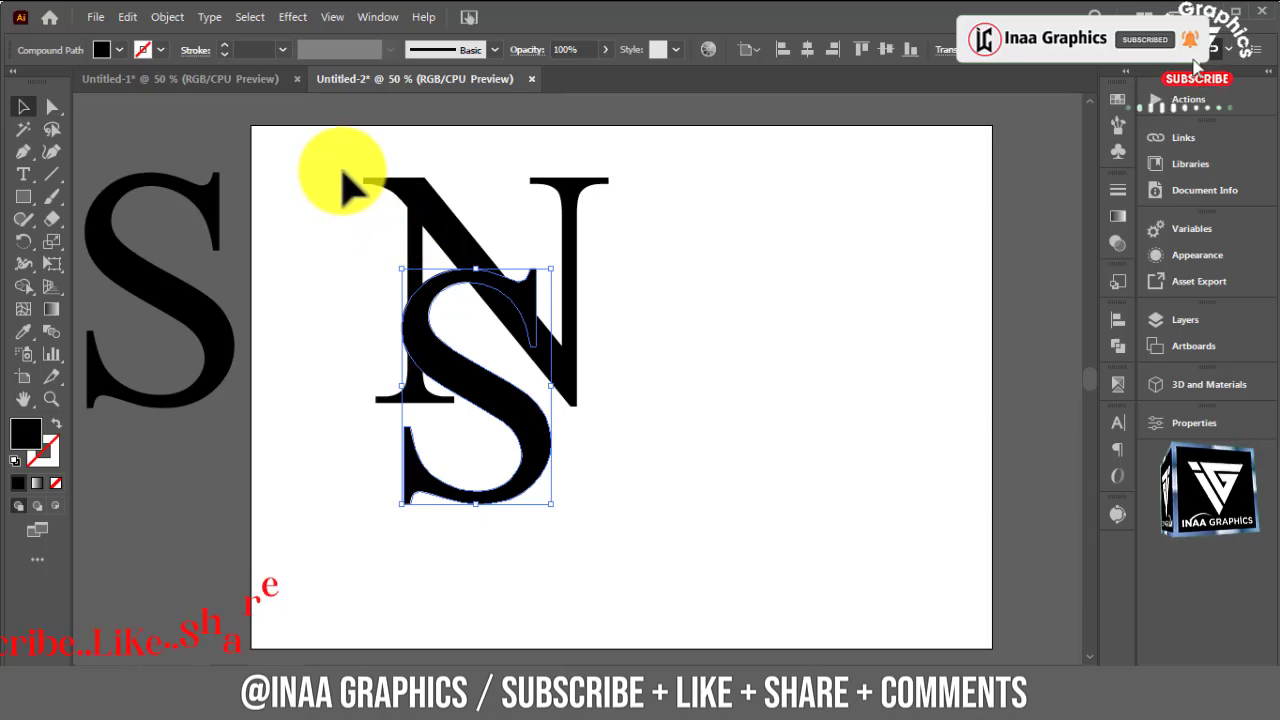
{"action": "left_click_drag", "start_coordinate": [345, 234], "coordinate": [600, 312]}
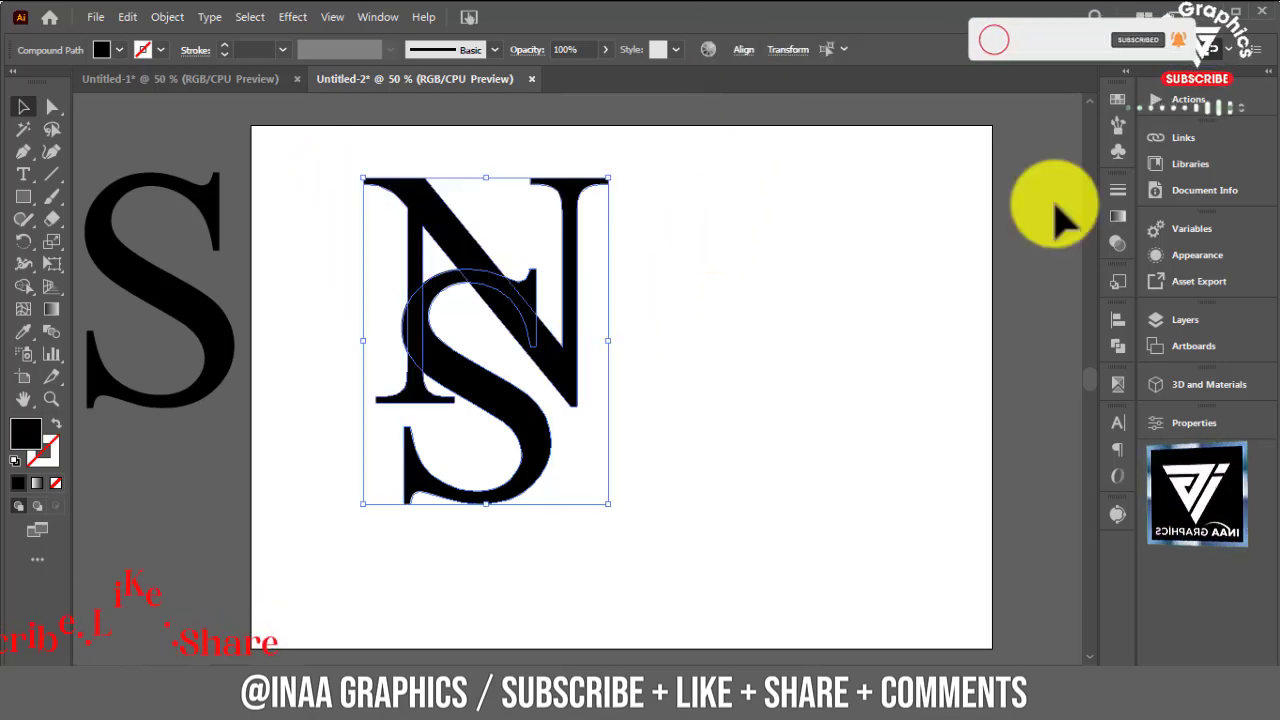
Centre the N and S horizontally and nudge the S into place over the N.
{"action": "left_click", "coordinate": [1117, 320]}
{"action": "left_click", "coordinate": [924, 362]}
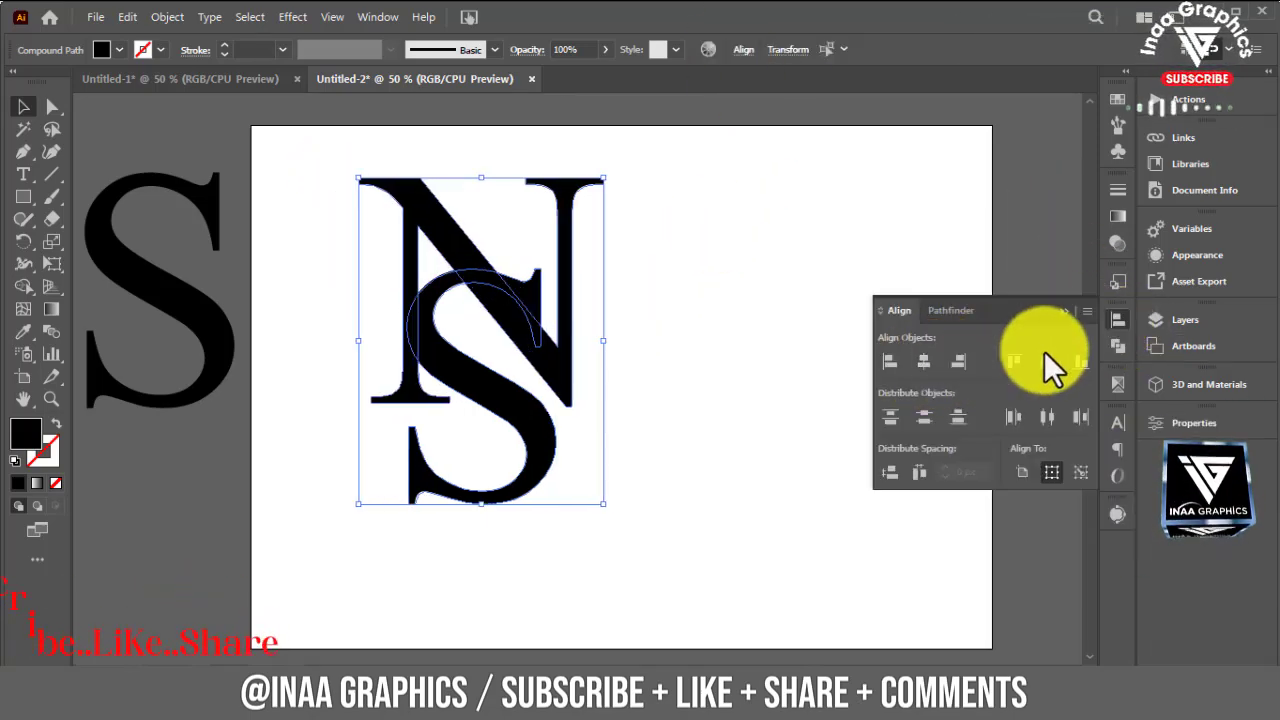
{"action": "left_click", "coordinate": [556, 300]}
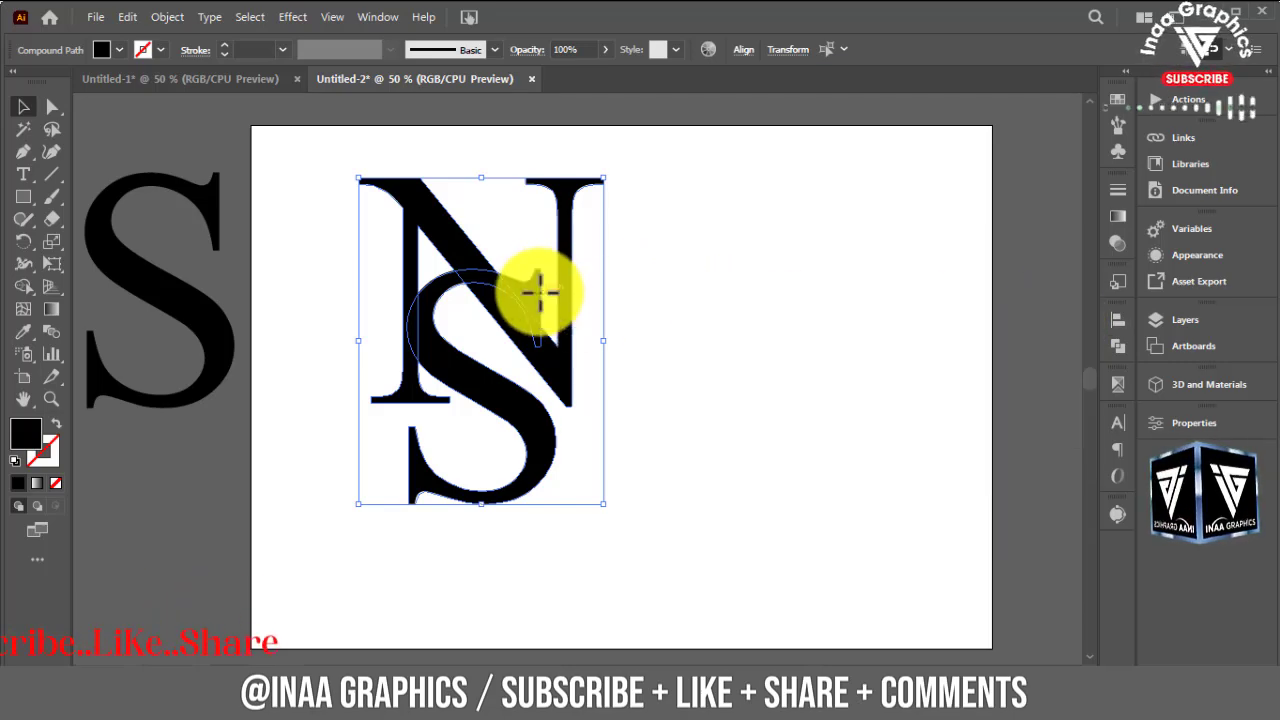
{"action": "left_click", "coordinate": [675, 333]}
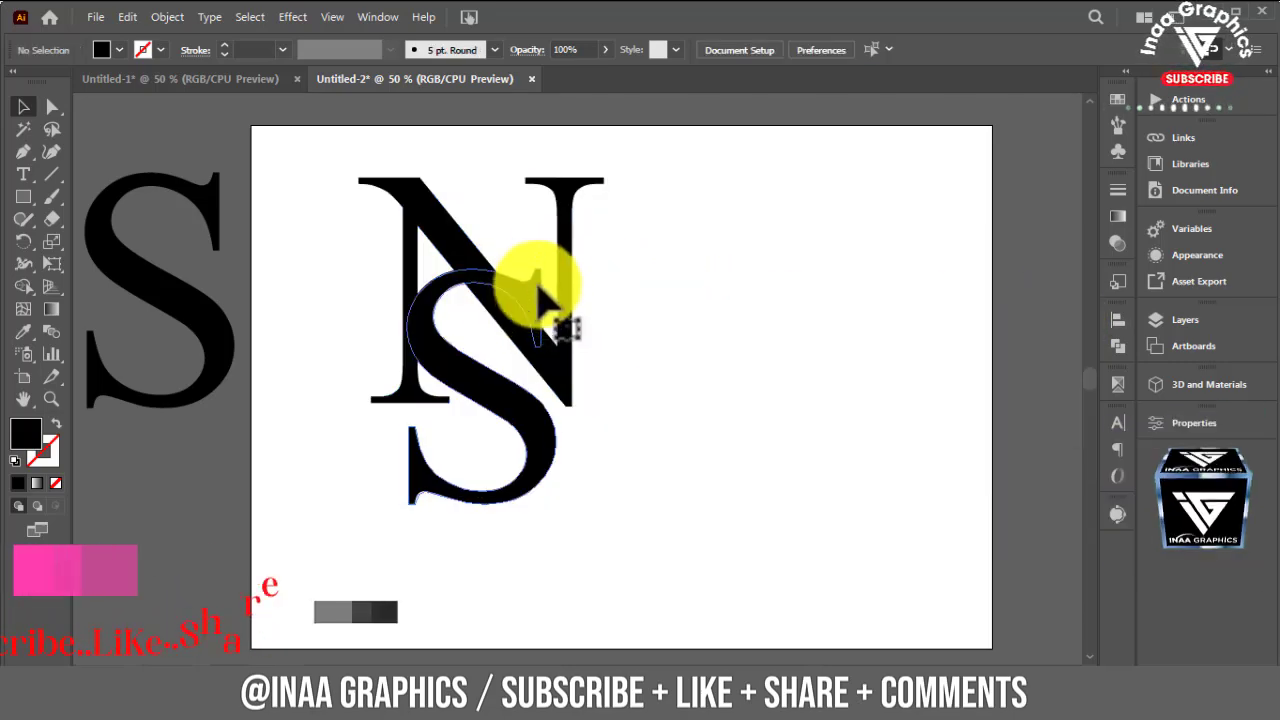
{"action": "mouse_move", "coordinate": [537, 289]}
{"action": "left_mouse_down"}
{"action": "mouse_move", "coordinate": [537, 271]}
{"action": "mouse_move", "coordinate": [543, 295]}
{"action": "left_mouse_up"}
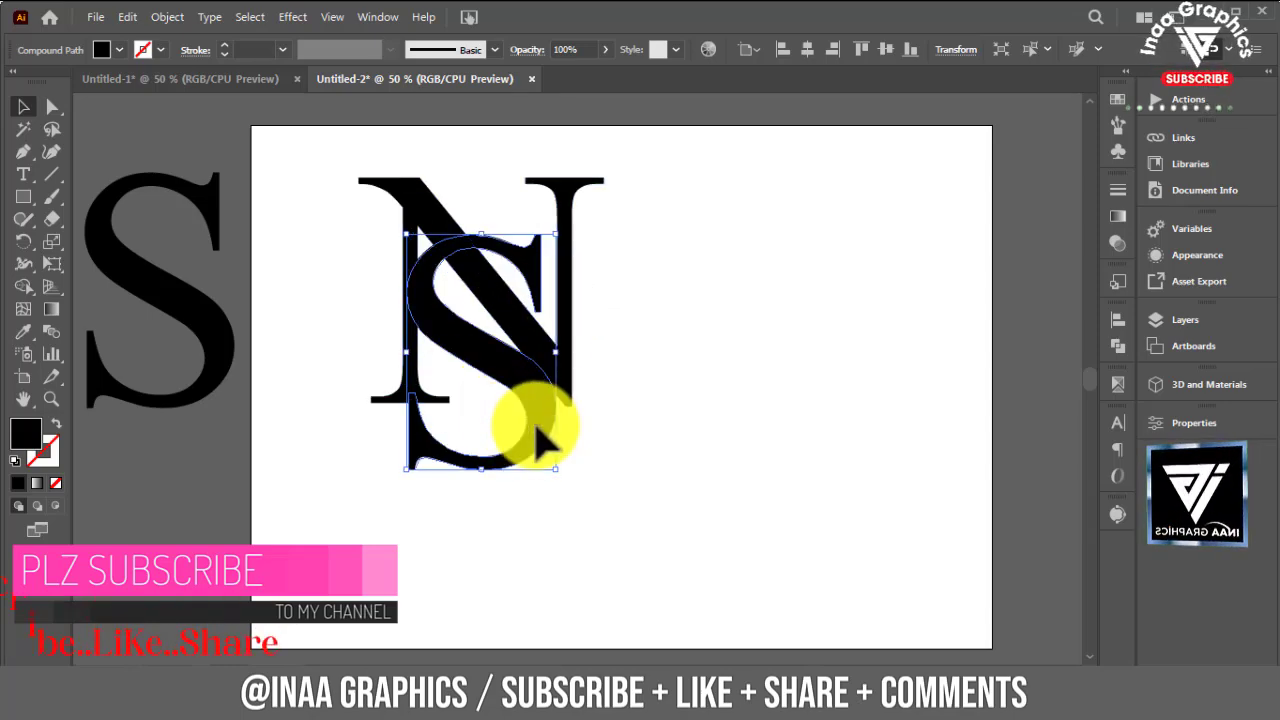
{"action": "left_click_drag", "start_coordinate": [540, 435], "coordinate": [541, 461]}
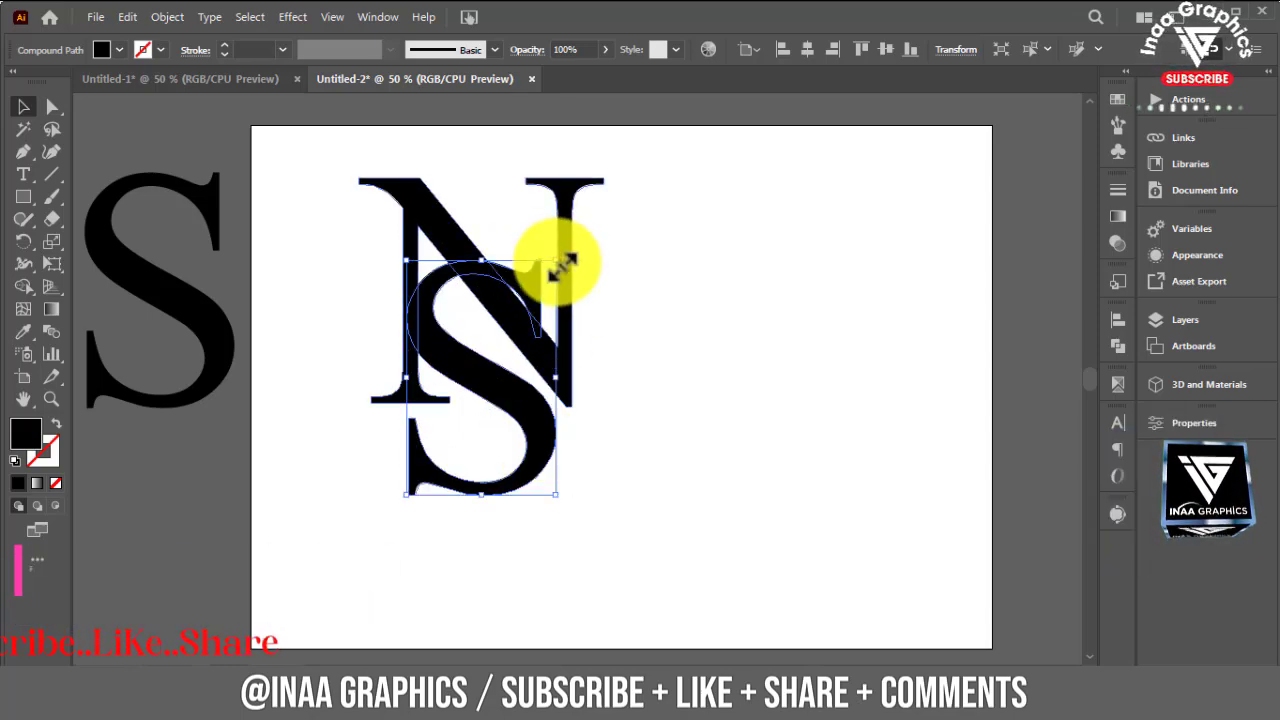
Enlarge the S to match the N's height, crossing the N's diagonal stroke.
{"action": "mouse_move", "coordinate": [558, 262]}
{"action": "left_mouse_down"}
{"action": "mouse_move", "coordinate": [585, 238]}
{"action": "mouse_move", "coordinate": [576, 249]}
{"action": "left_mouse_up"}
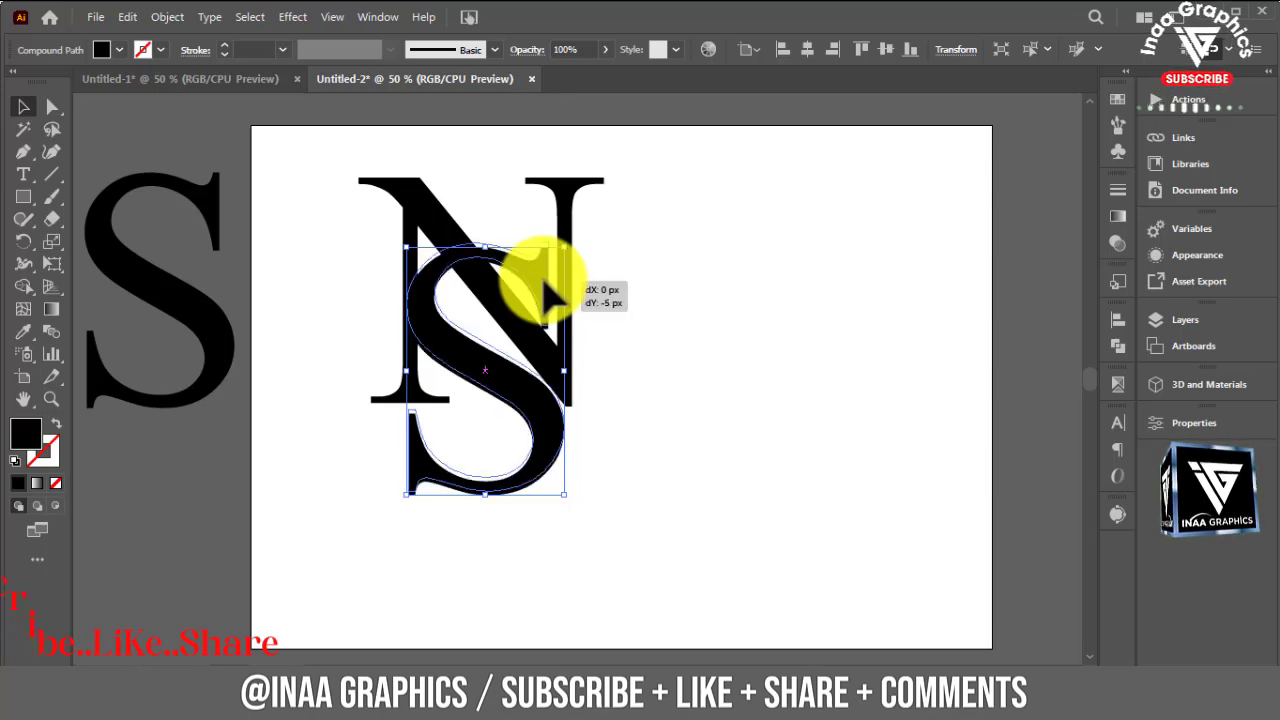
{"action": "left_click_drag", "start_coordinate": [545, 292], "coordinate": [545, 290]}
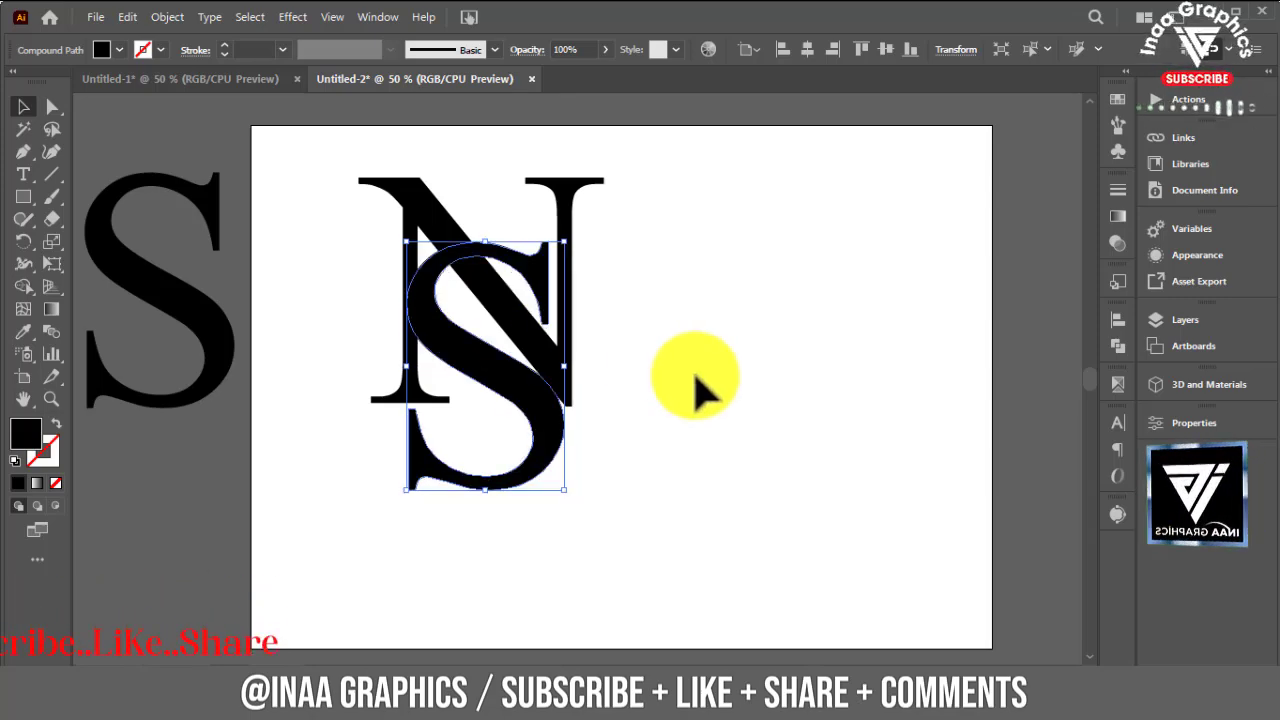
{"action": "key", "text": "ctrl+plus"}
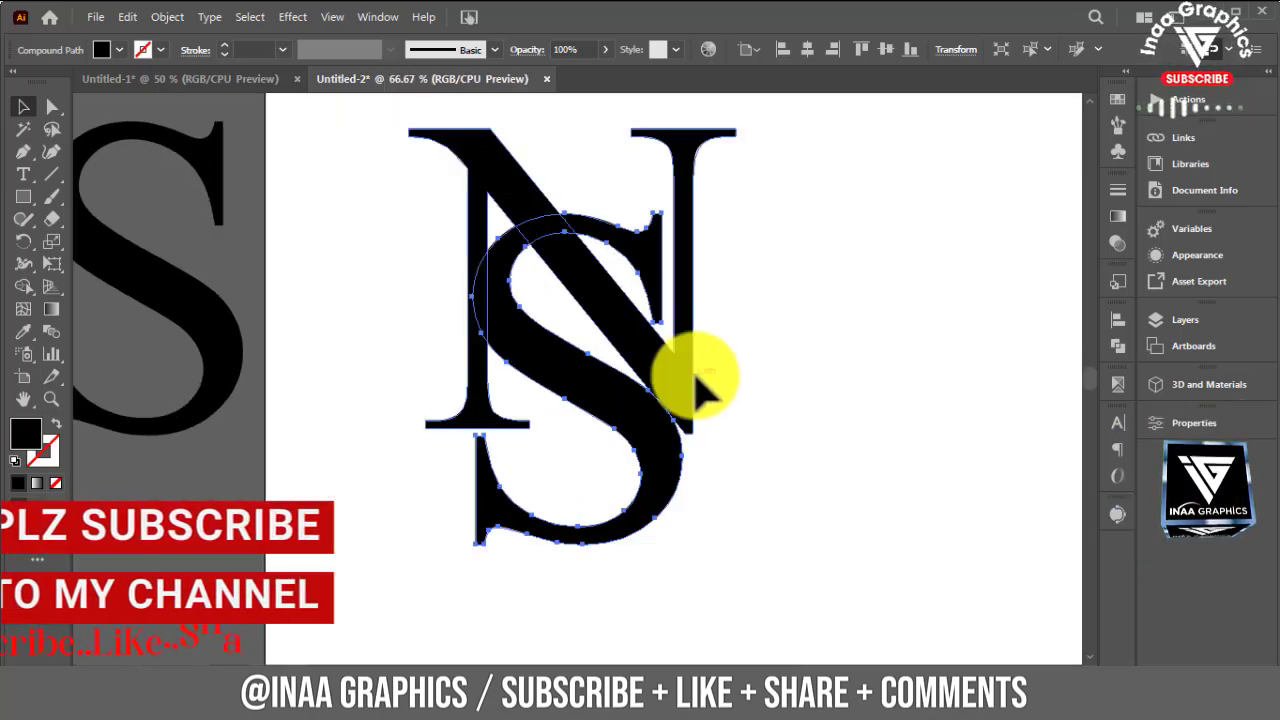
{"action": "left_click", "coordinate": [805, 350]}
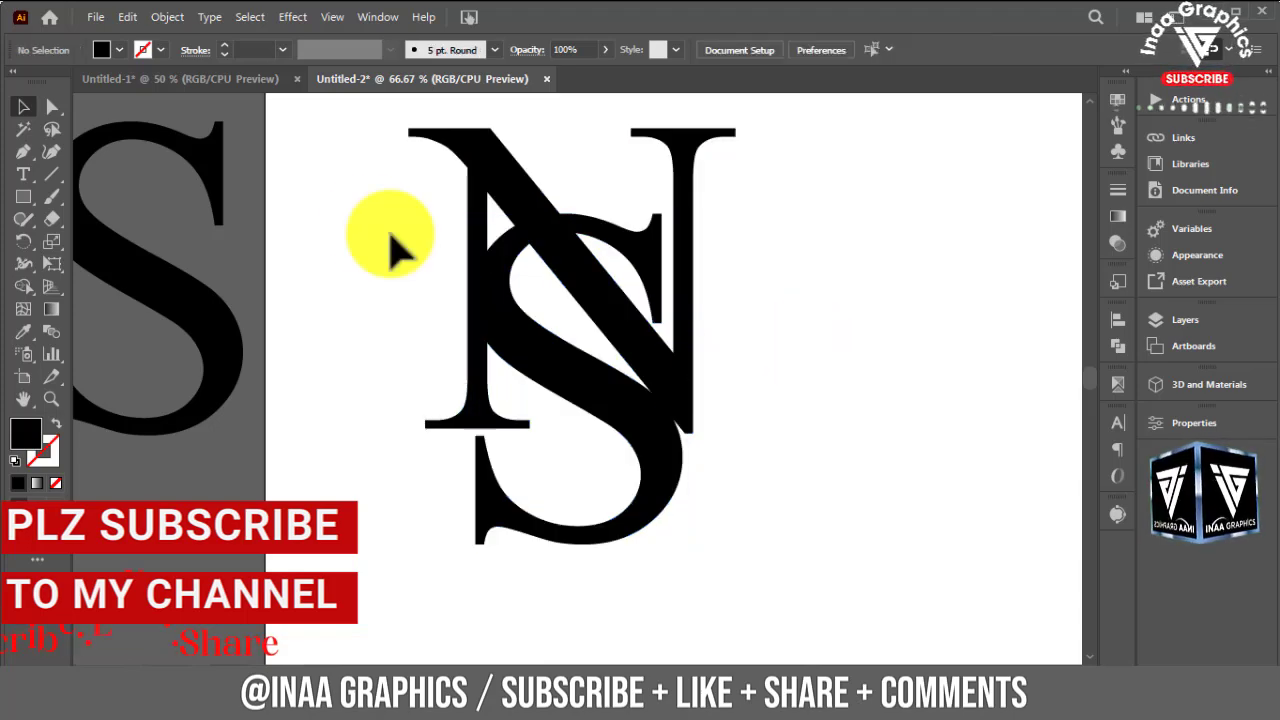
{"action": "left_click_drag", "start_coordinate": [371, 214], "coordinate": [940, 425]}
{"action": "left_click", "coordinate": [914, 429]}
{"action": "left_click", "coordinate": [655, 470]}
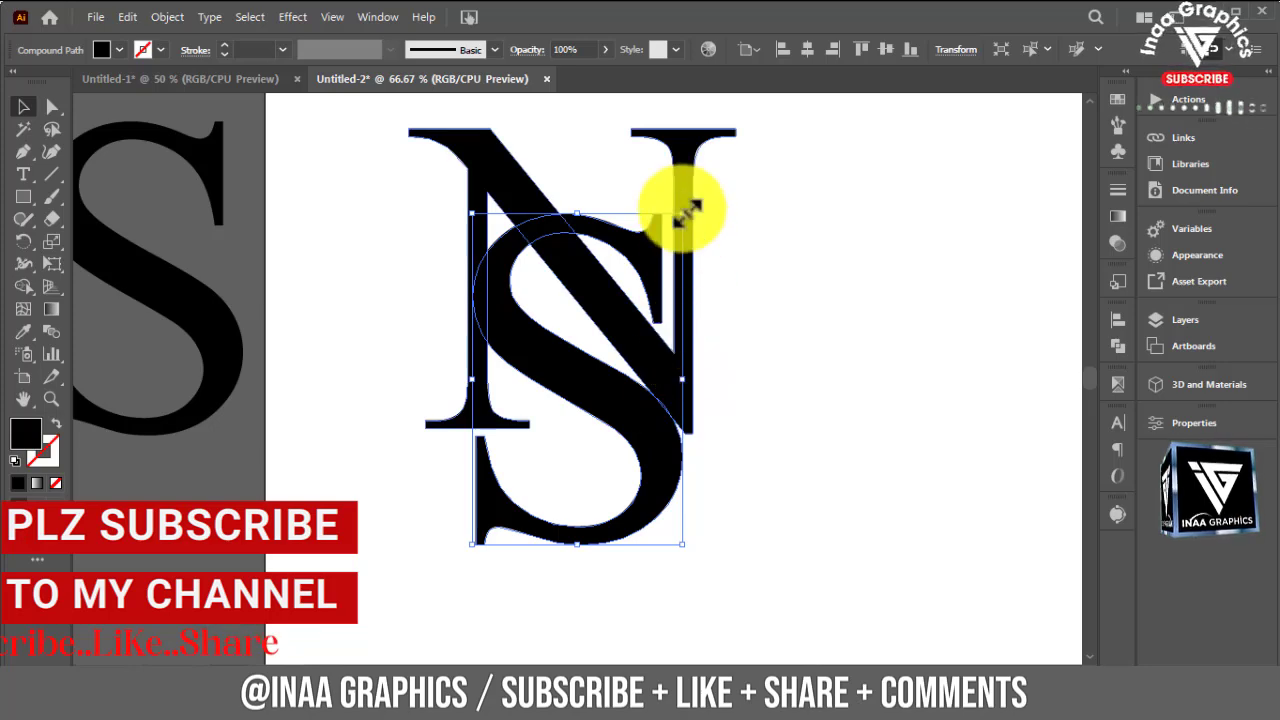
{"action": "left_click_drag", "start_coordinate": [681, 214], "coordinate": [674, 228]}
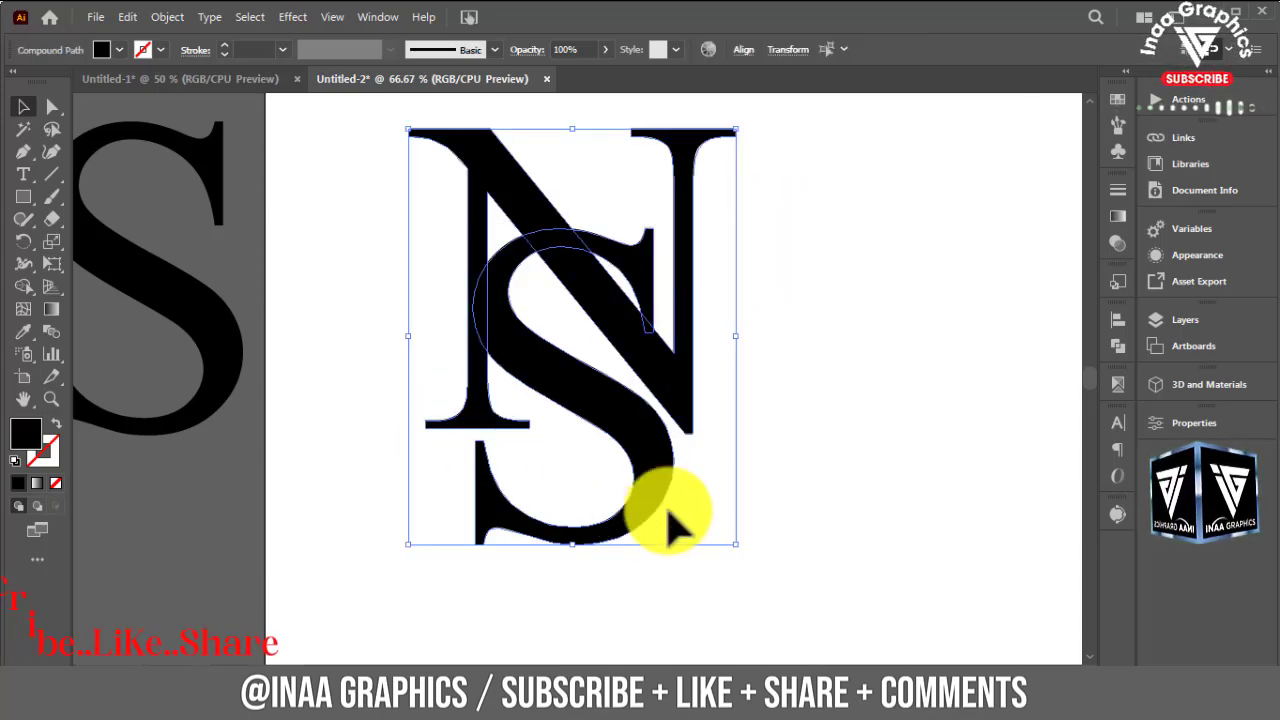
Add a 10 px offset path around the S, then select both letters.
{"action": "left_click", "coordinate": [167, 17]}
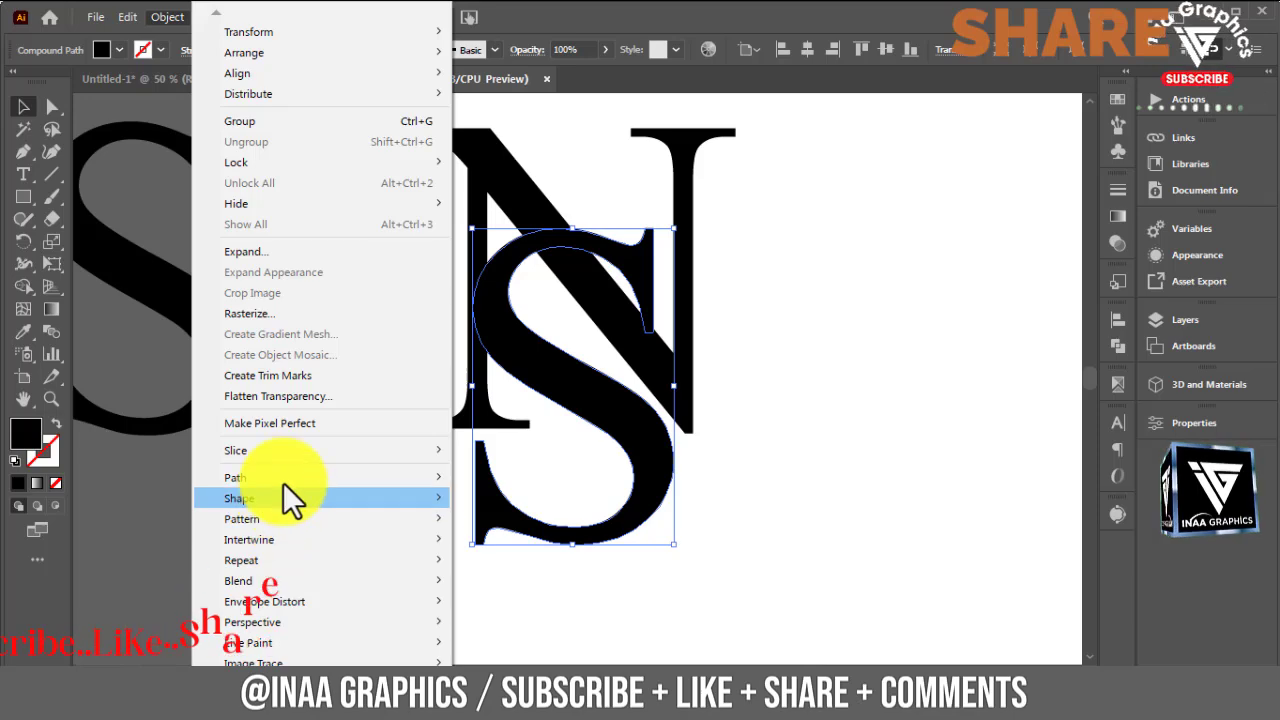
{"action": "mouse_move", "coordinate": [236, 477]}
{"action": "left_click", "coordinate": [514, 312]}
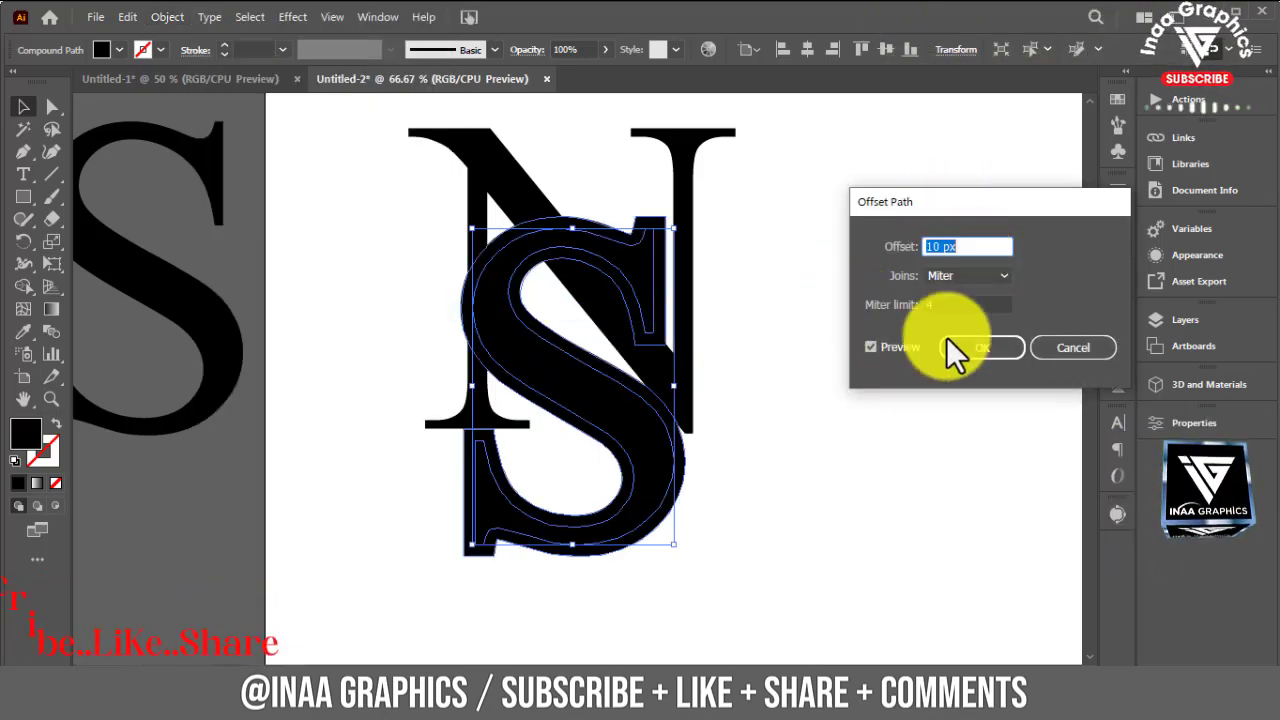
{"action": "key", "text": "Return"}
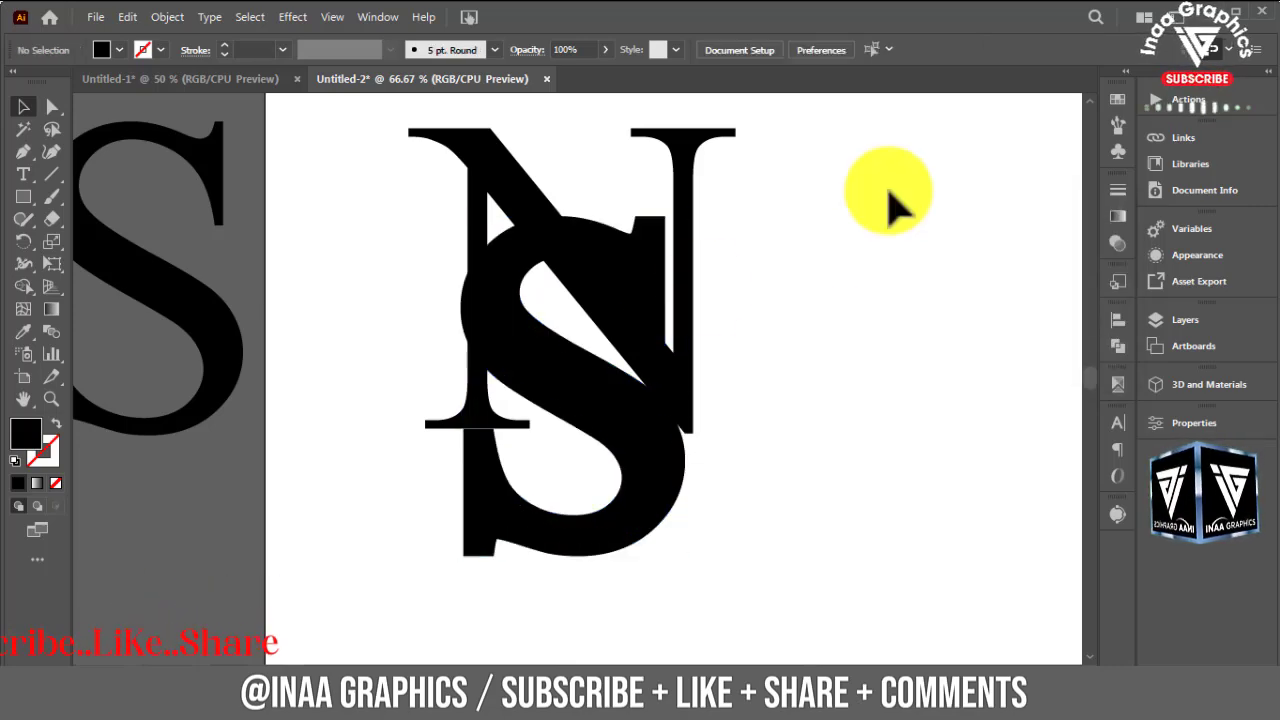
{"action": "left_click_drag", "start_coordinate": [886, 190], "coordinate": [410, 432]}
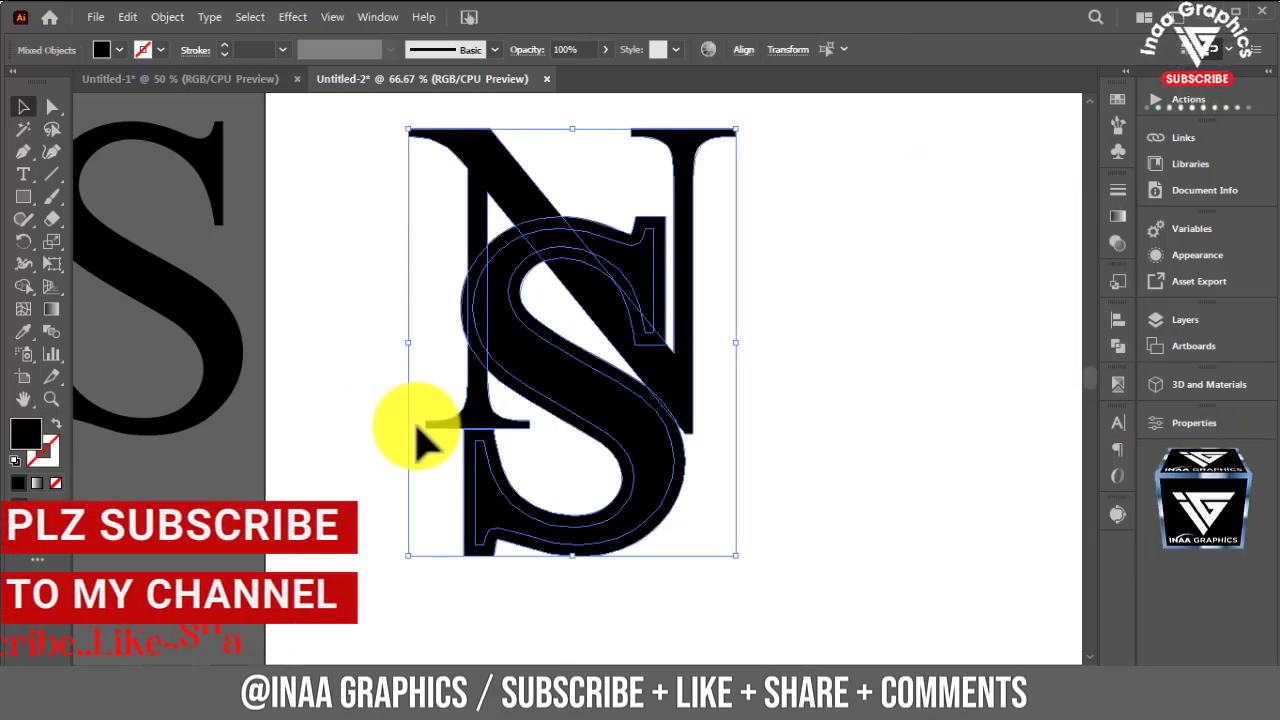
Use Shape Builder to merge the S pieces into one shape.
{"action": "left_click", "coordinate": [112, 49]}
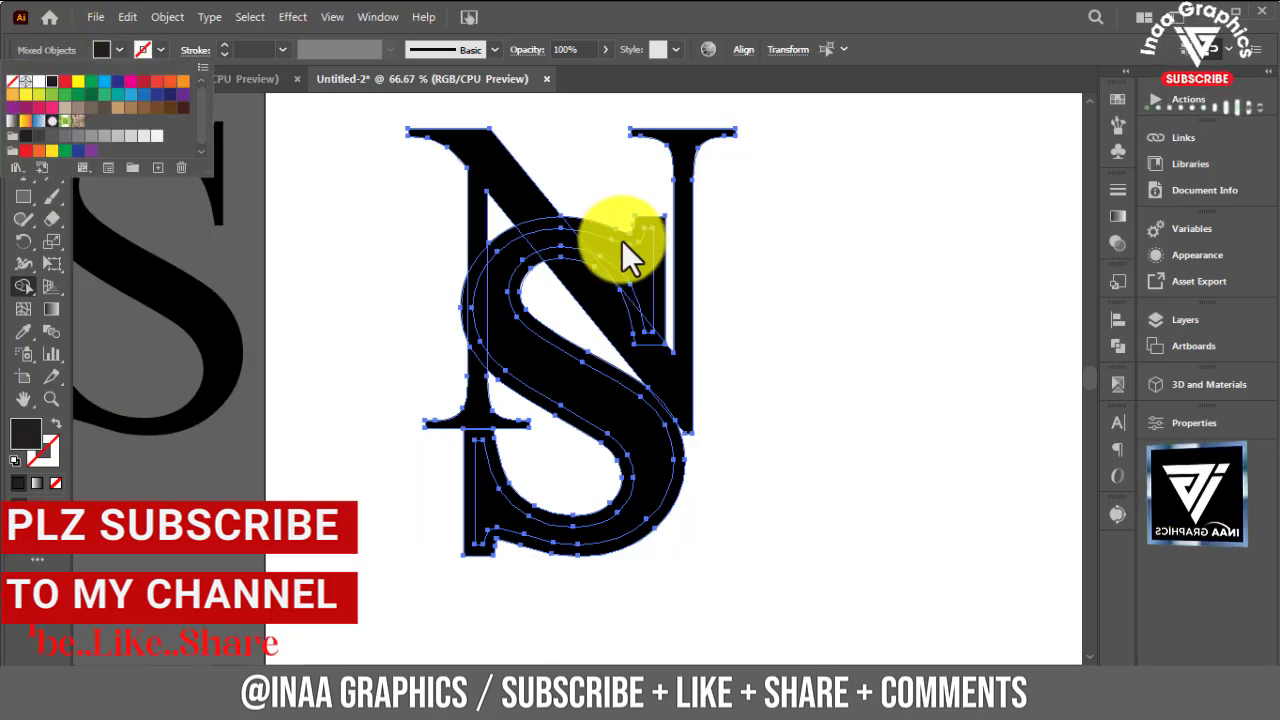
{"action": "key", "text": "Escape"}
{"action": "key", "text": "Tab"}
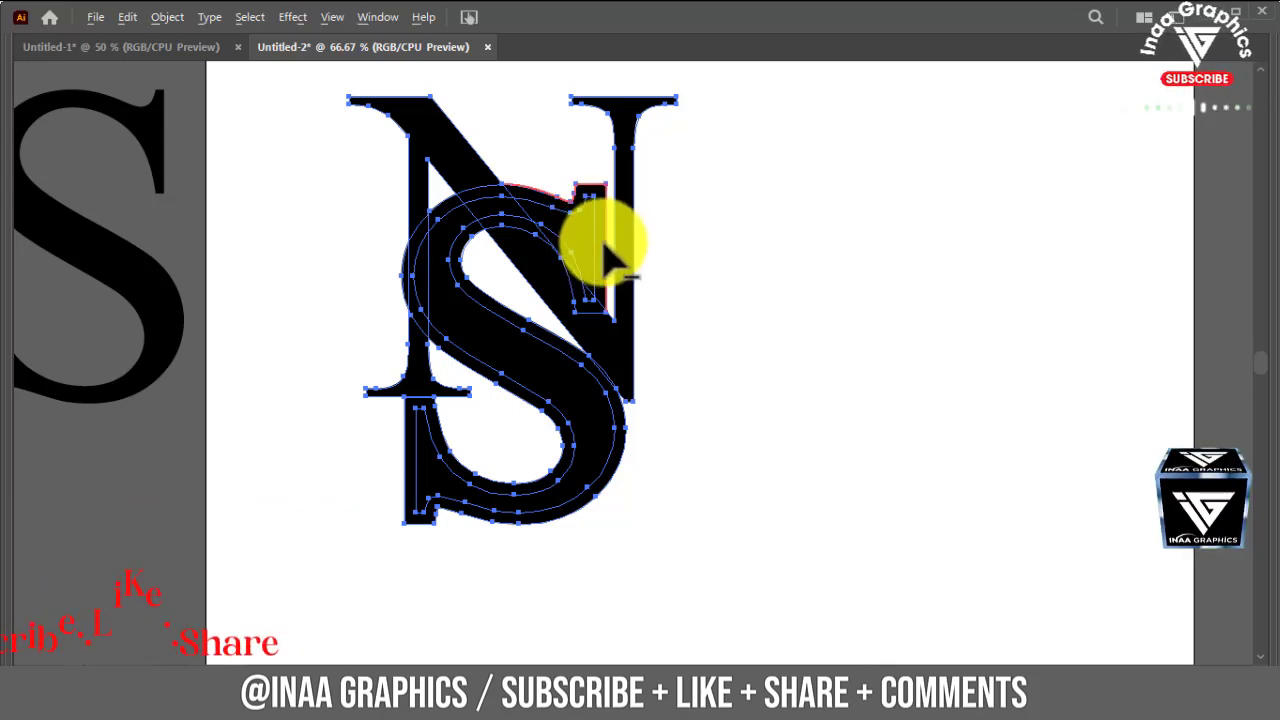
{"action": "key", "text": "Tab"}
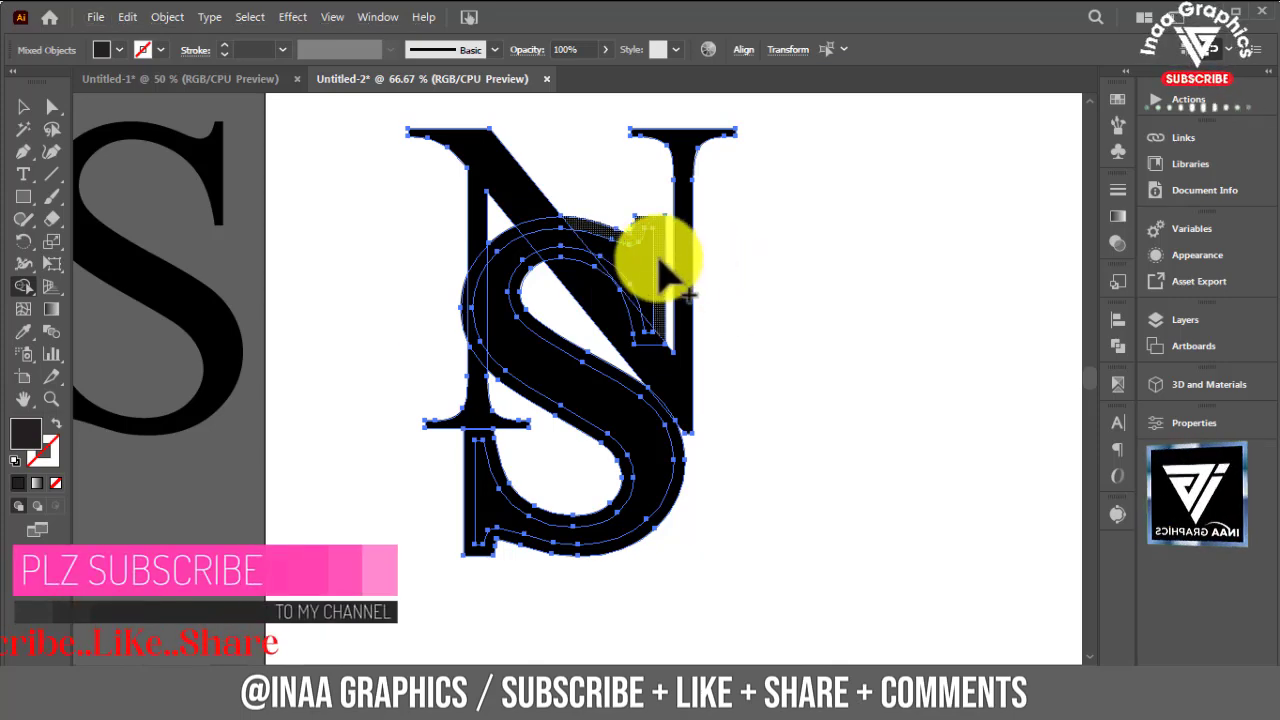
{"action": "left_click", "coordinate": [660, 262]}
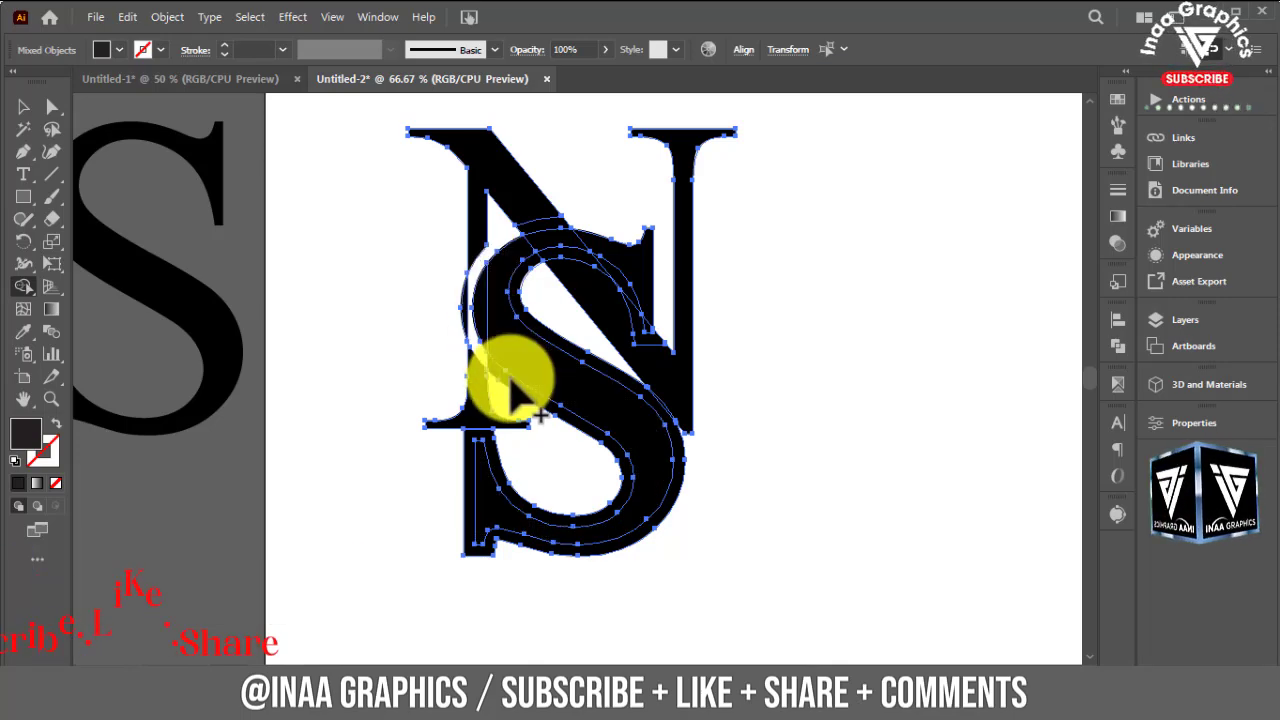
{"action": "left_click_drag", "start_coordinate": [482, 272], "coordinate": [512, 390]}
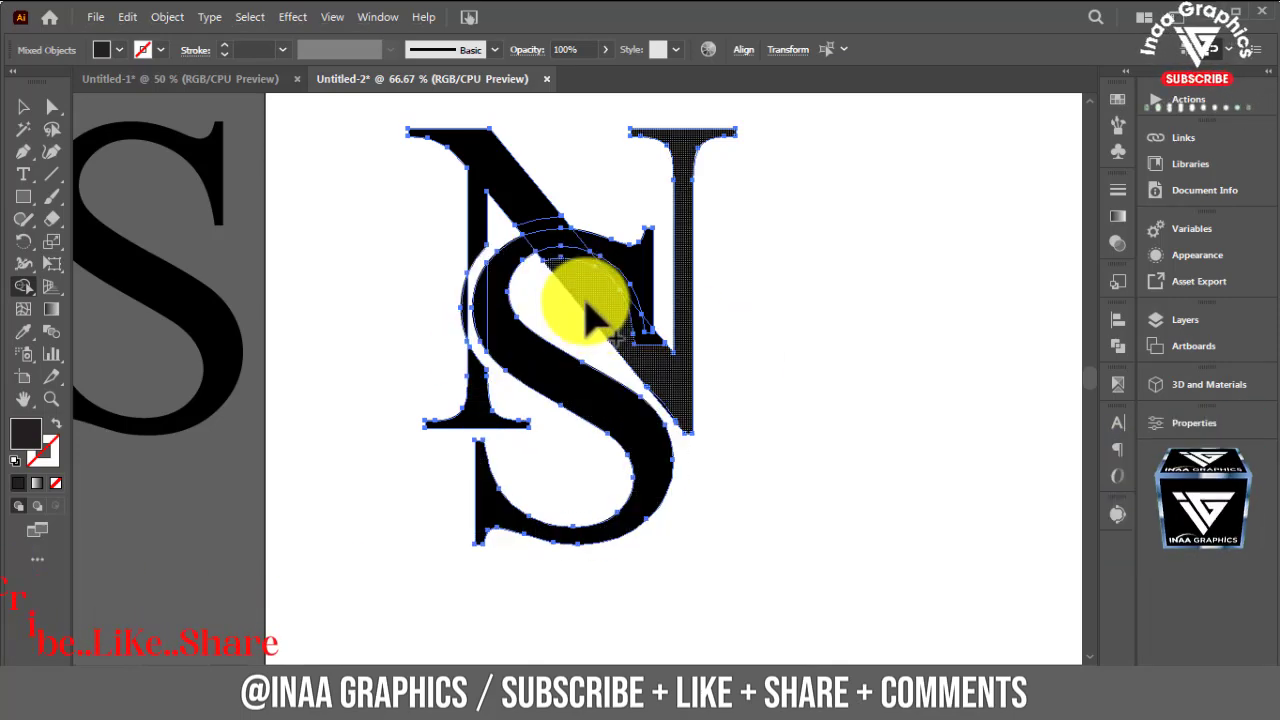
Merge the N's right stem and diagonal regions, leaving a white gap around the S.
{"action": "left_click_drag", "start_coordinate": [600, 295], "coordinate": [552, 203]}
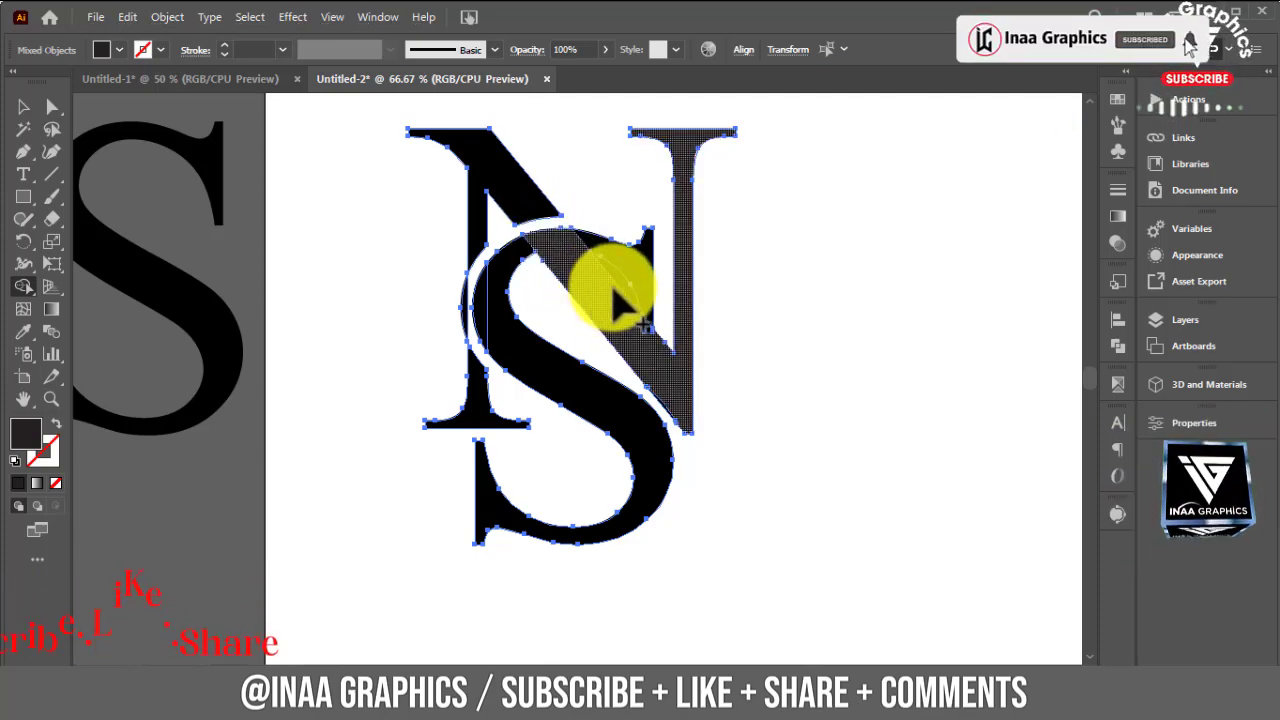
{"action": "left_click_drag", "start_coordinate": [613, 285], "coordinate": [620, 282]}
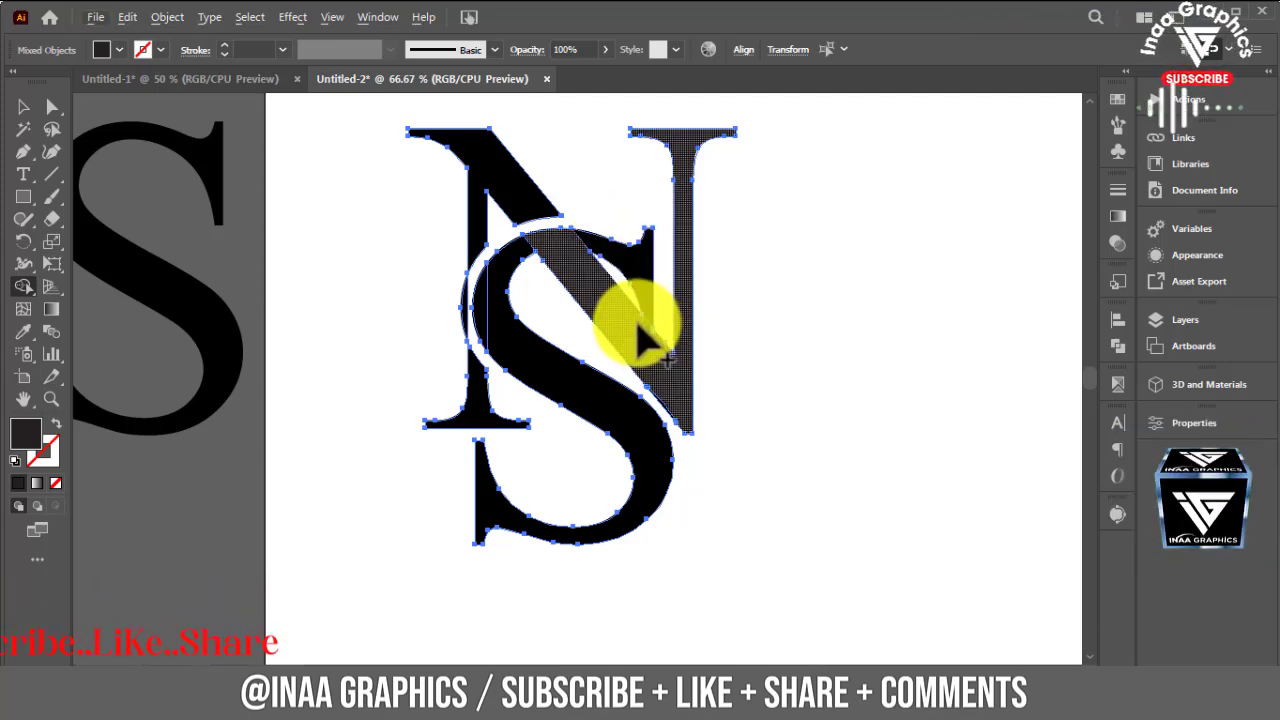
{"action": "left_click", "coordinate": [650, 342]}
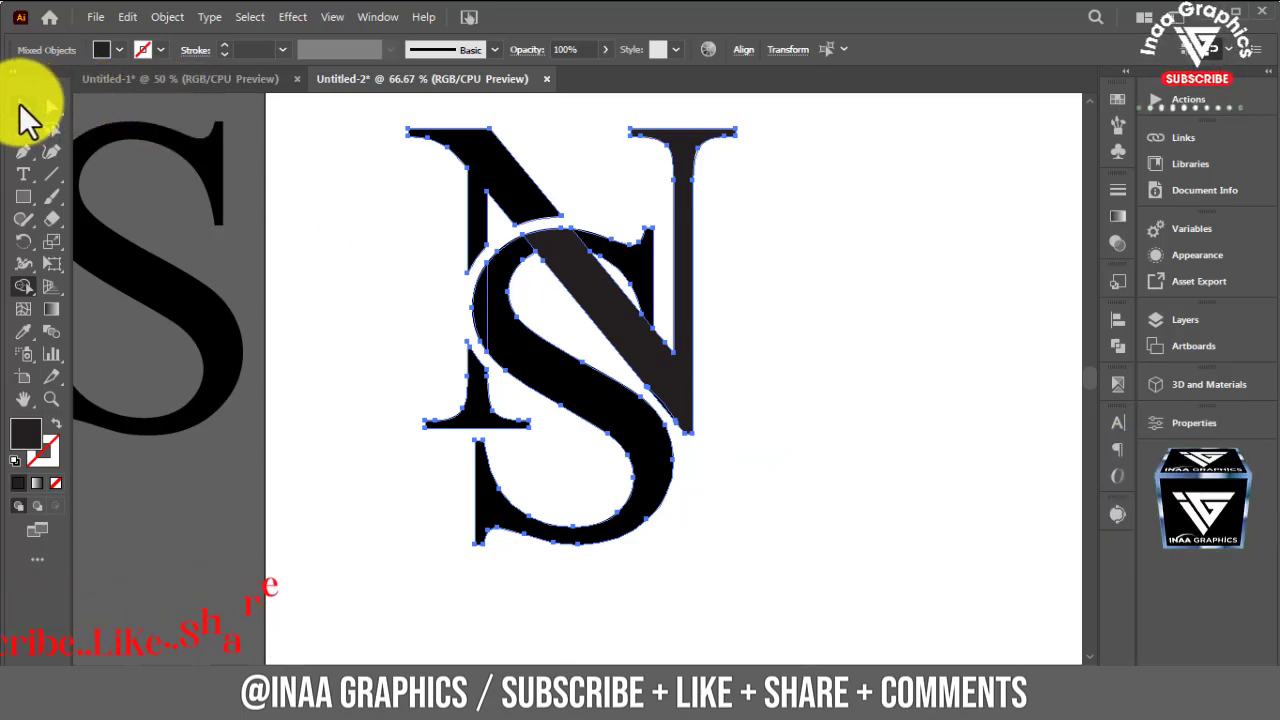
{"action": "left_click", "coordinate": [23, 106]}
{"action": "left_click", "coordinate": [898, 370]}
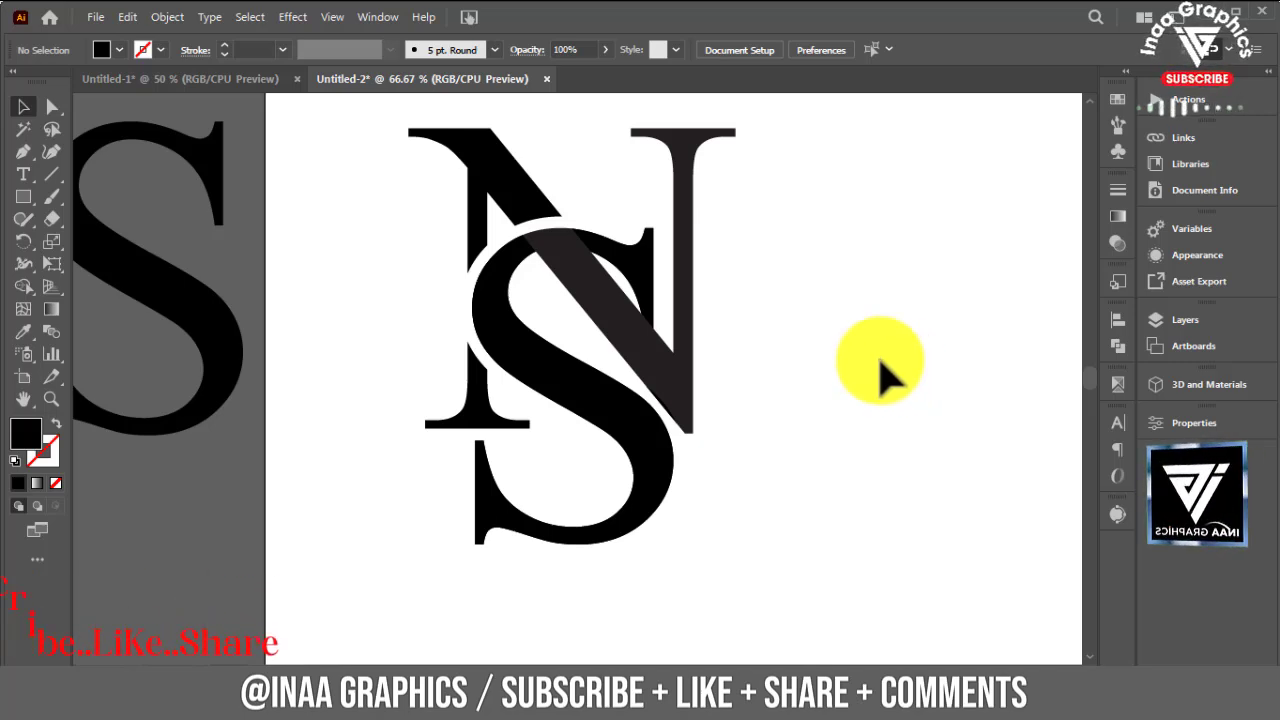
Offset the N's diagonal and right stem by 10 px, then select all letters.
{"action": "left_click", "coordinate": [678, 392]}
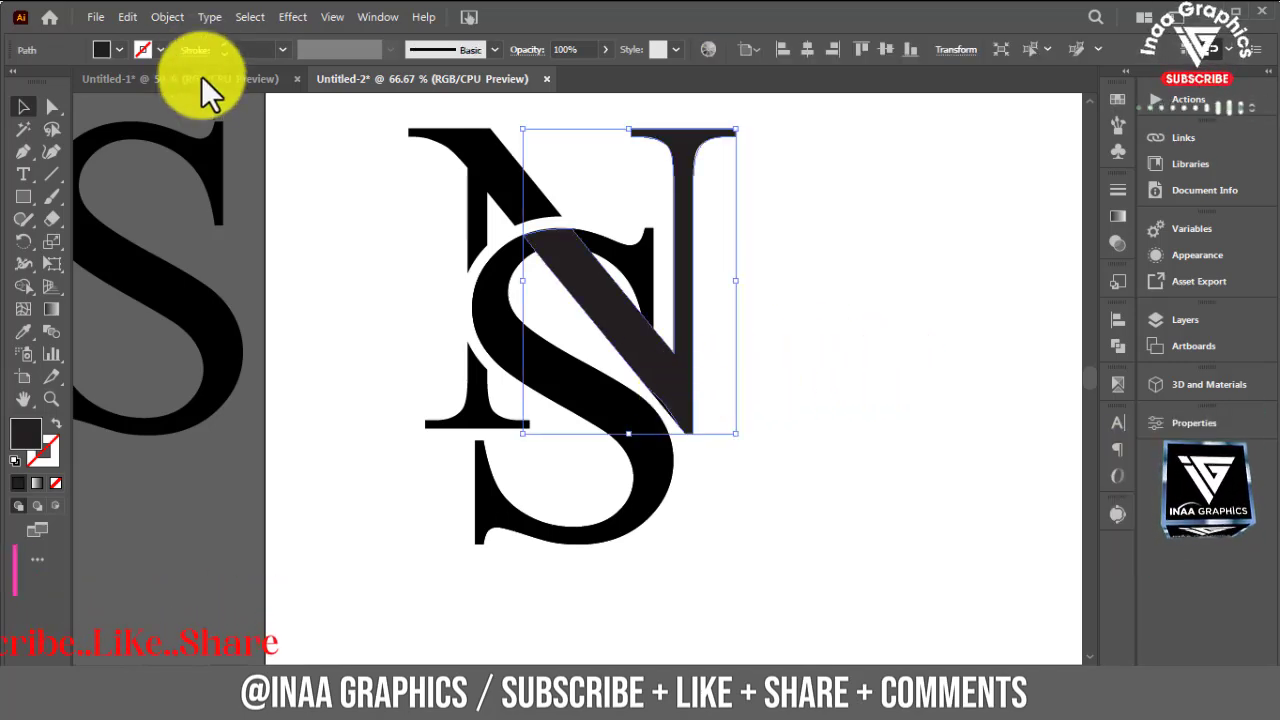
{"action": "left_click", "coordinate": [163, 20]}
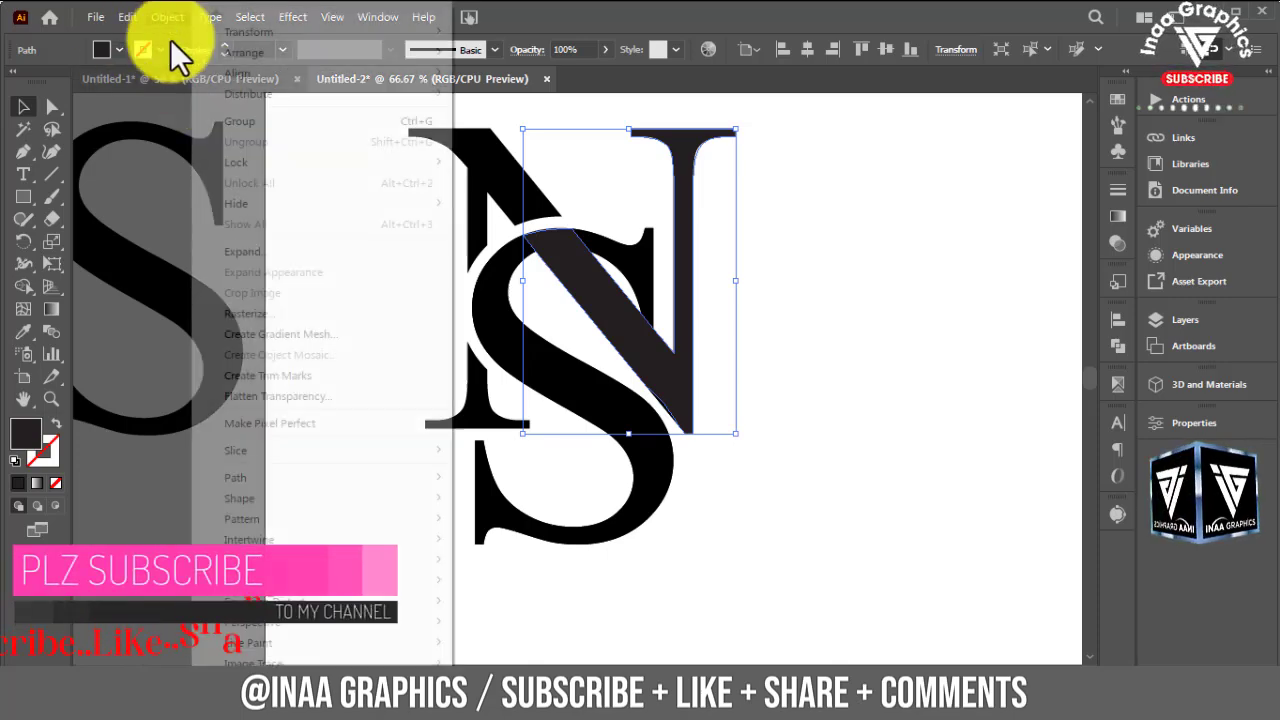
{"action": "mouse_move", "coordinate": [320, 477]}
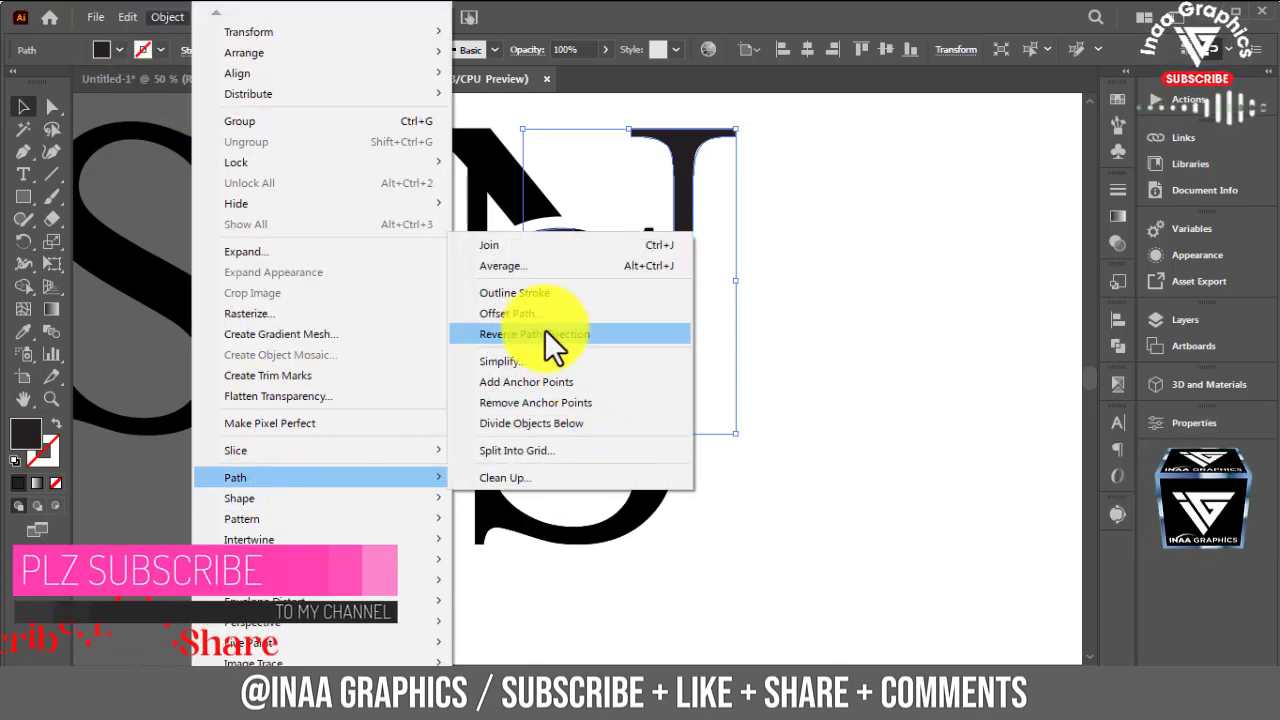
{"action": "left_click", "coordinate": [546, 314]}
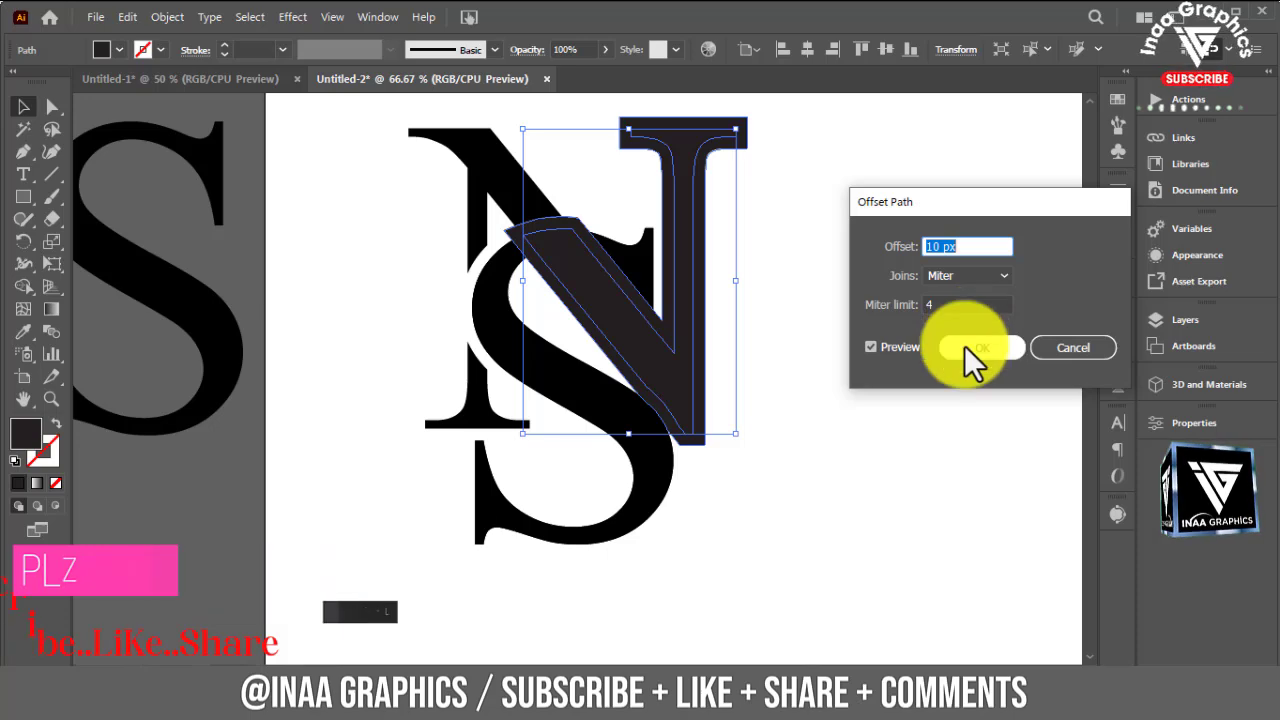
{"action": "left_click", "coordinate": [963, 348]}
{"action": "mouse_move", "coordinate": [857, 233]}
{"action": "left_mouse_down"}
{"action": "mouse_move", "coordinate": [371, 350]}
{"action": "mouse_move", "coordinate": [438, 340]}
{"action": "left_mouse_up"}
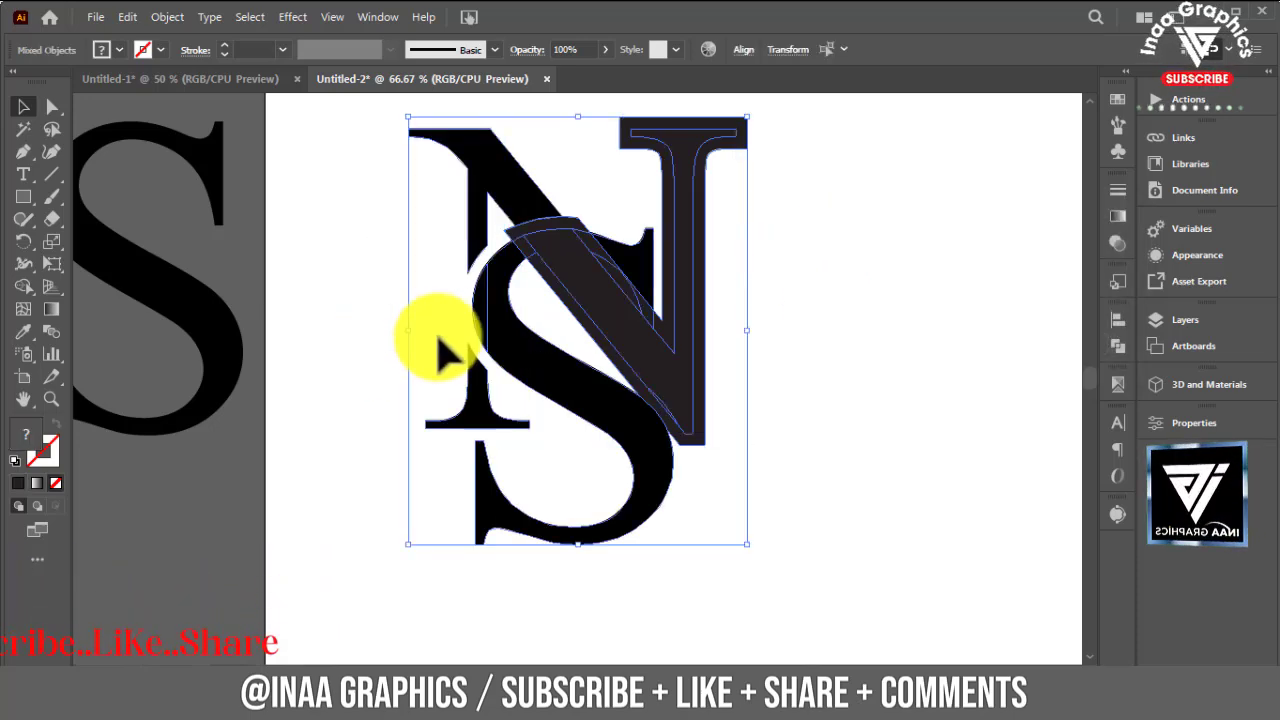
With Shape Builder, merge the diagonal band, delete thin strips, and join the S curve to the diagonal.
{"action": "scroll", "coordinate": [438, 350], "scroll_direction": "up", "scroll_amount": 1}
{"action": "mouse_move", "coordinate": [651, 351]}
{"action": "left_mouse_down"}
{"action": "mouse_move", "coordinate": [708, 483]}
{"action": "mouse_move", "coordinate": [671, 607]}
{"action": "left_mouse_up"}
{"action": "scroll", "coordinate": [708, 483], "scroll_direction": "up", "scroll_amount": 1}
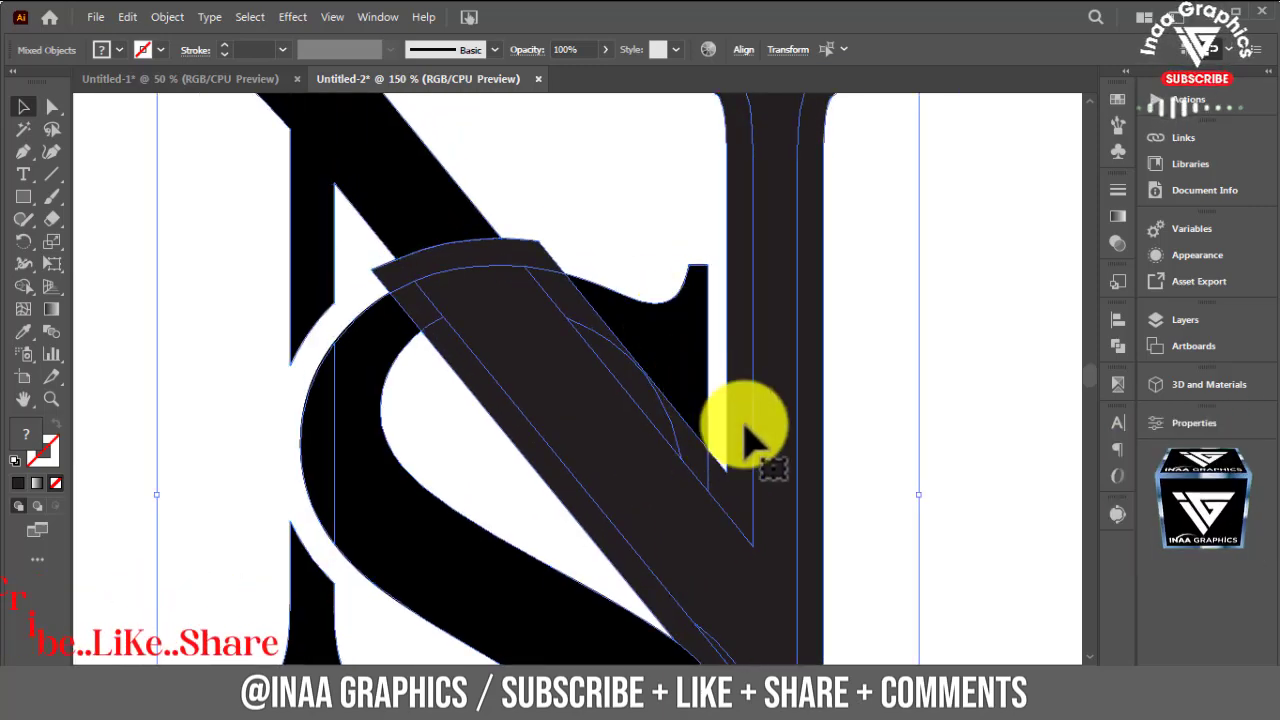
{"action": "left_click", "coordinate": [28, 284]}
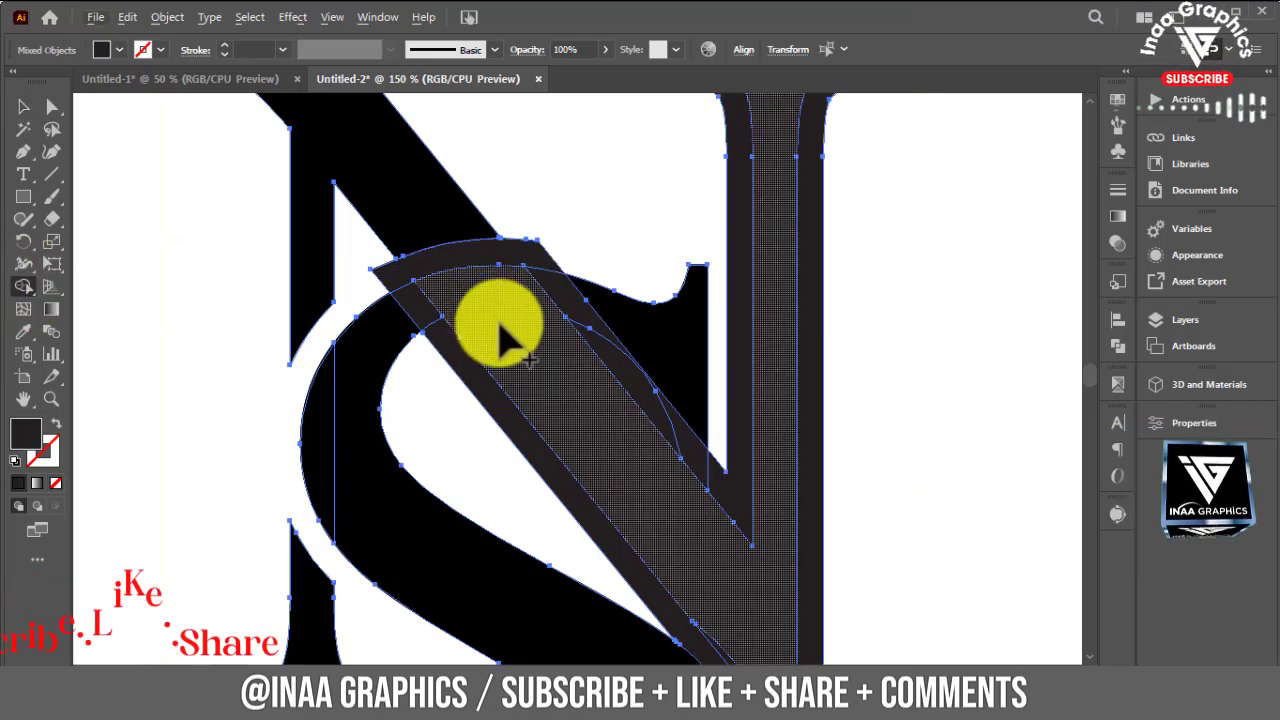
{"action": "left_click", "coordinate": [471, 265]}
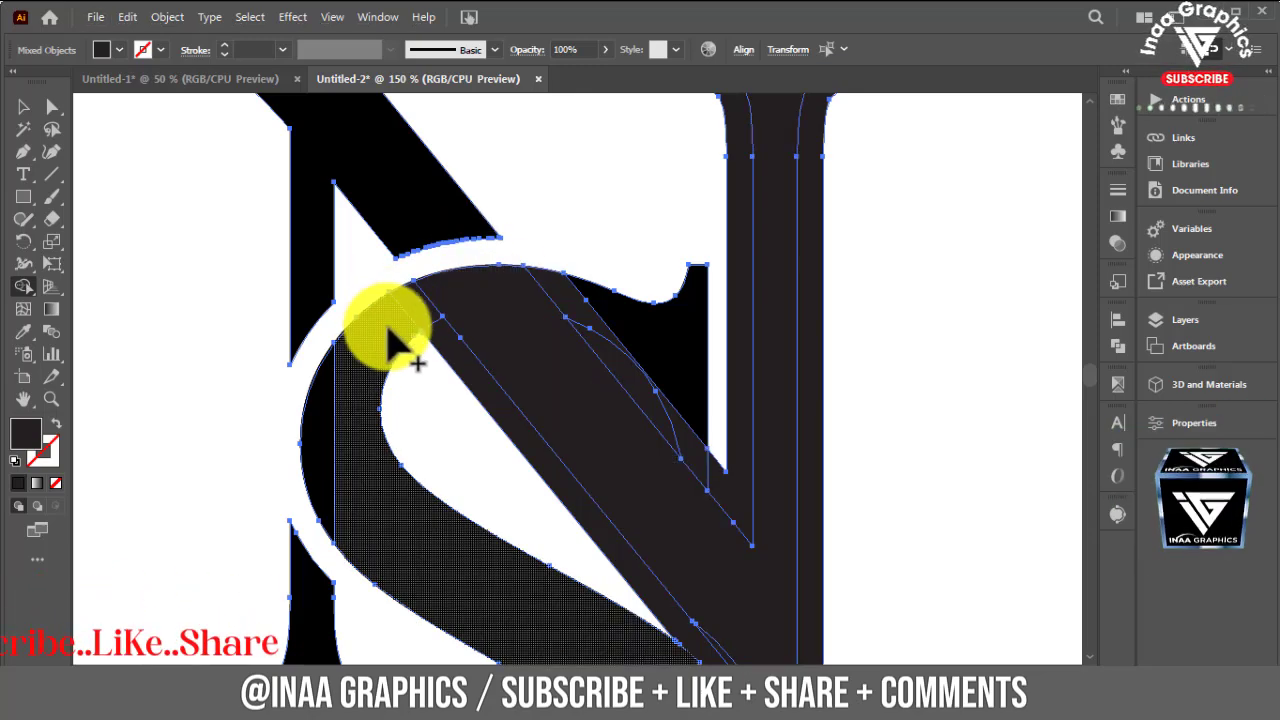
{"action": "left_click_drag", "start_coordinate": [715, 400], "coordinate": [655, 405]}
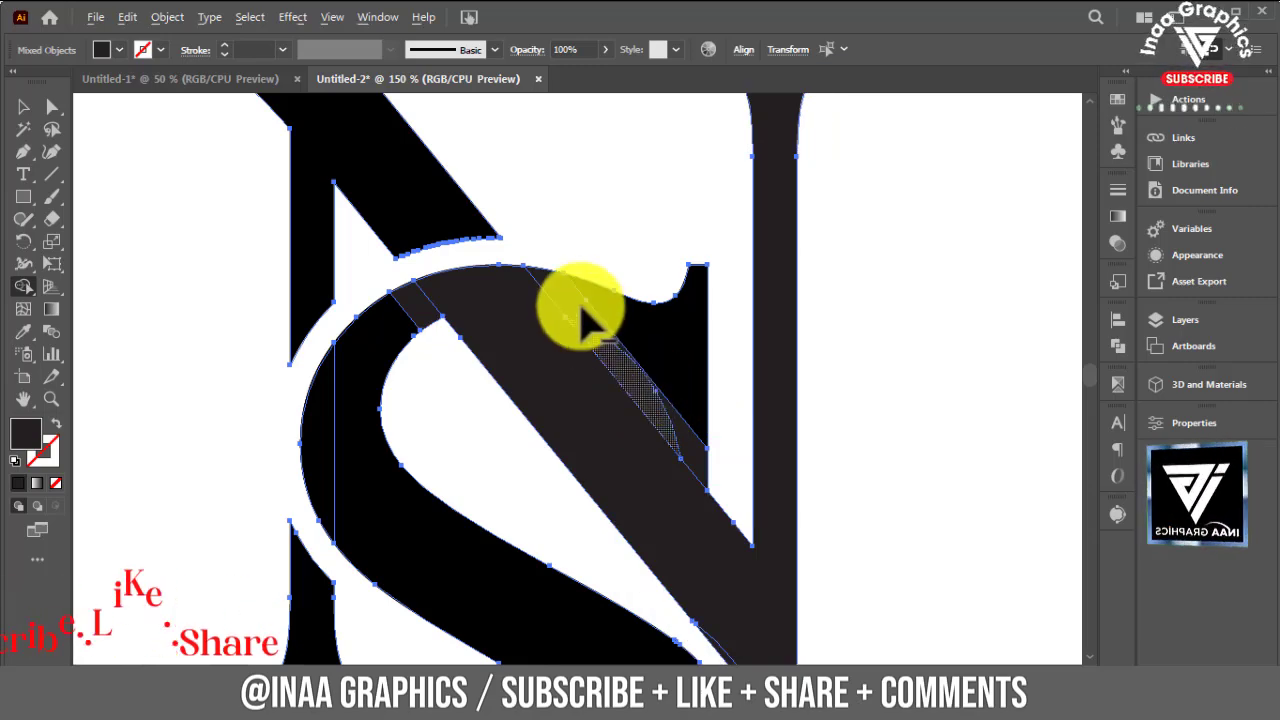
{"action": "left_click_drag", "start_coordinate": [580, 316], "coordinate": [700, 443]}
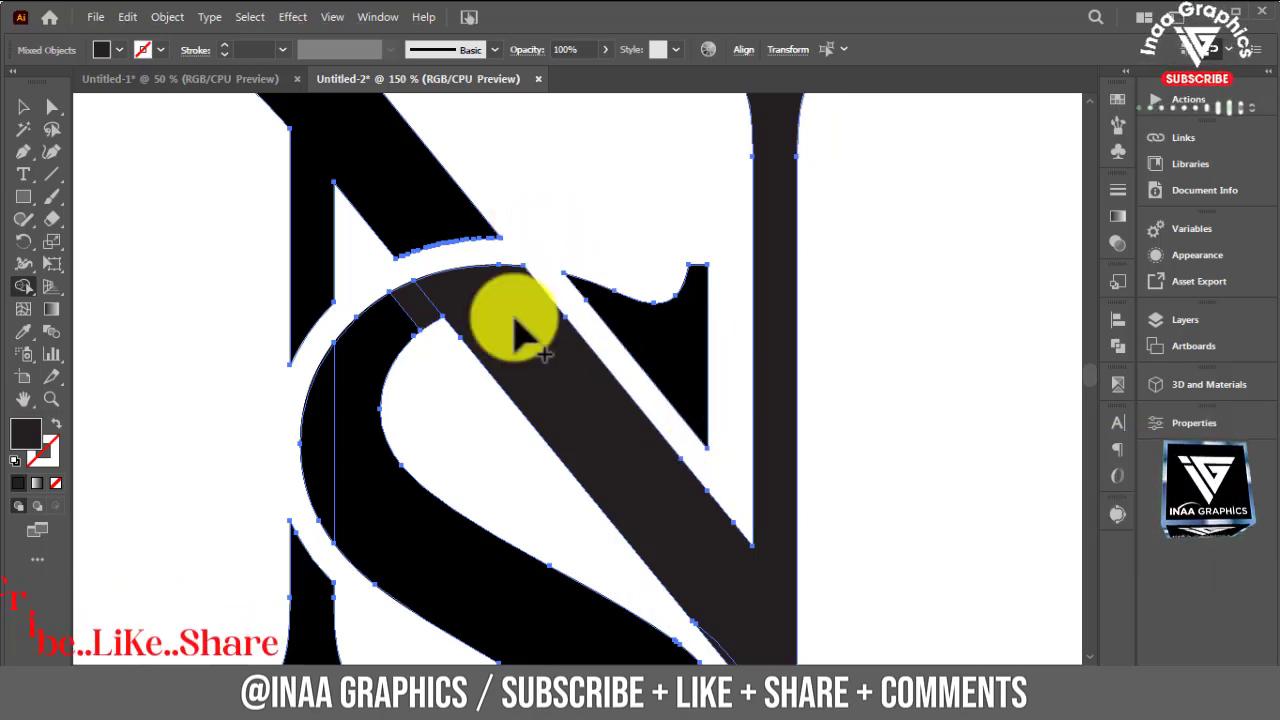
{"action": "mouse_move", "coordinate": [395, 350]}
{"action": "left_mouse_down"}
{"action": "mouse_move", "coordinate": [335, 450]}
{"action": "mouse_move", "coordinate": [426, 506]}
{"action": "mouse_move", "coordinate": [449, 354]}
{"action": "left_mouse_up"}
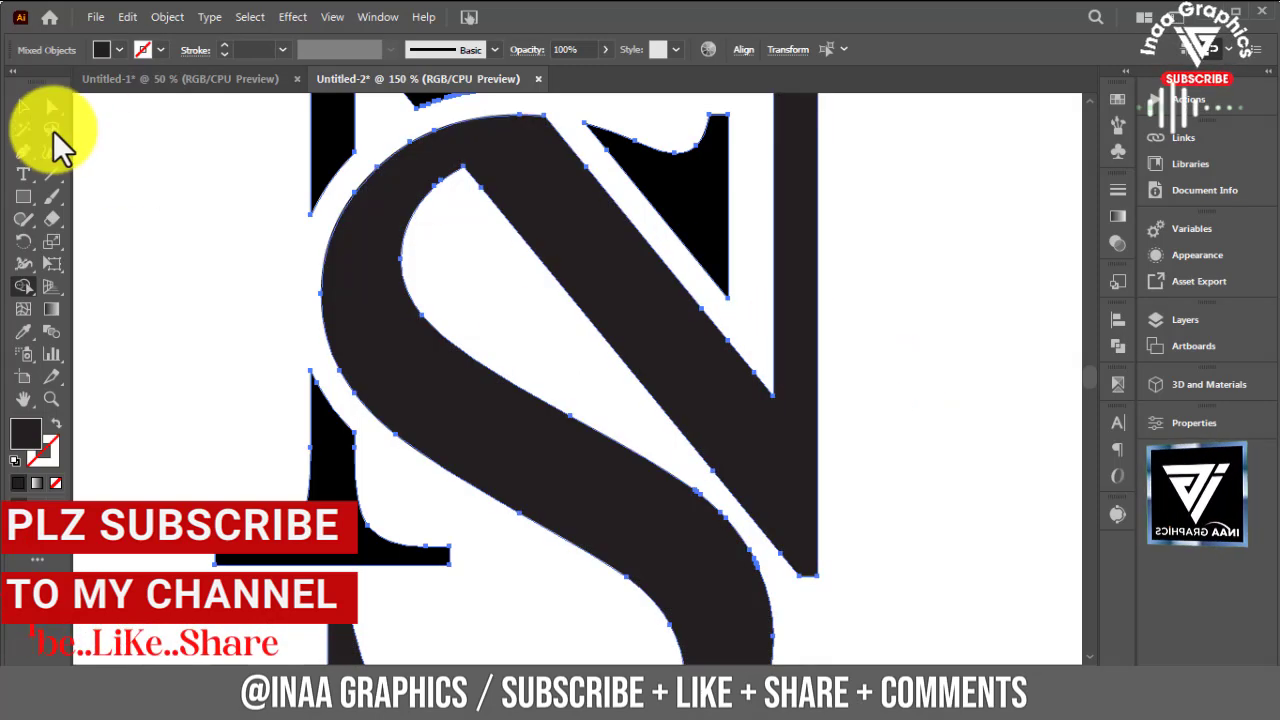
Fill both monogram letters with the same black swatch.
{"action": "left_click", "coordinate": [23, 107]}
{"action": "left_click", "coordinate": [137, 177]}
{"action": "key", "text": "ctrl+minus"}
{"action": "key", "text": "ctrl+minus"}
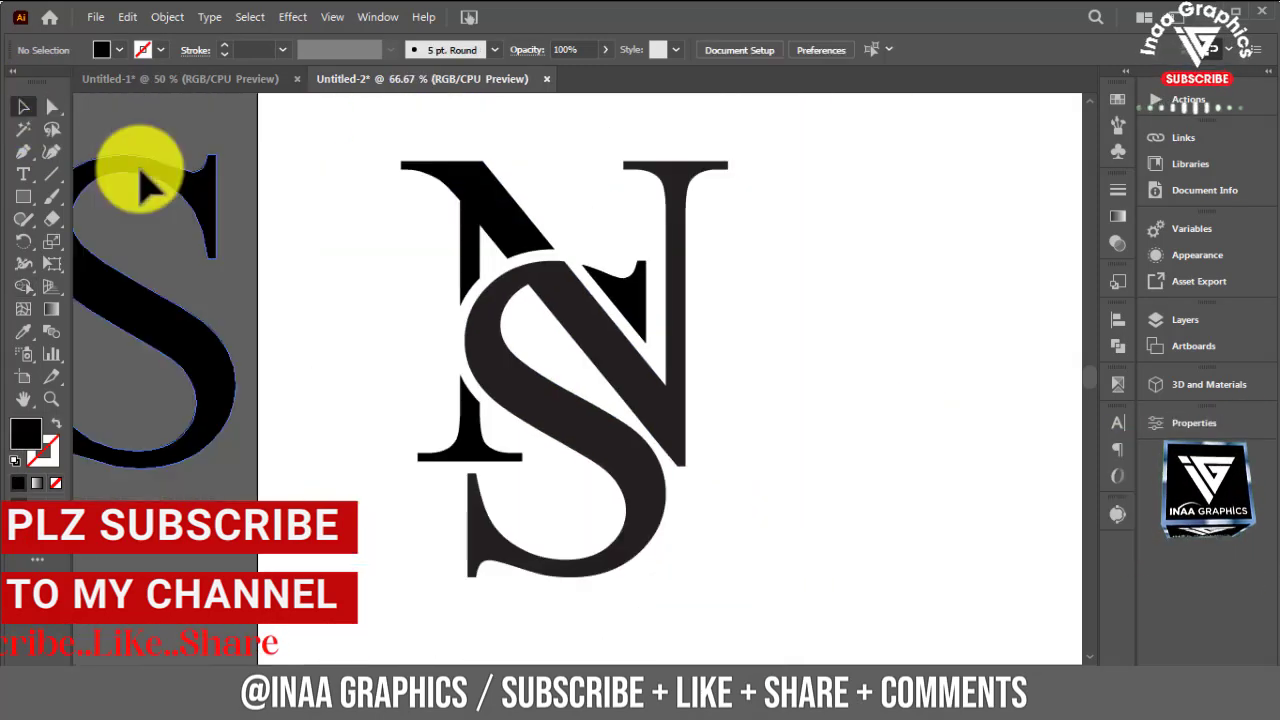
{"action": "left_click_drag", "start_coordinate": [557, 343], "coordinate": [814, 537]}
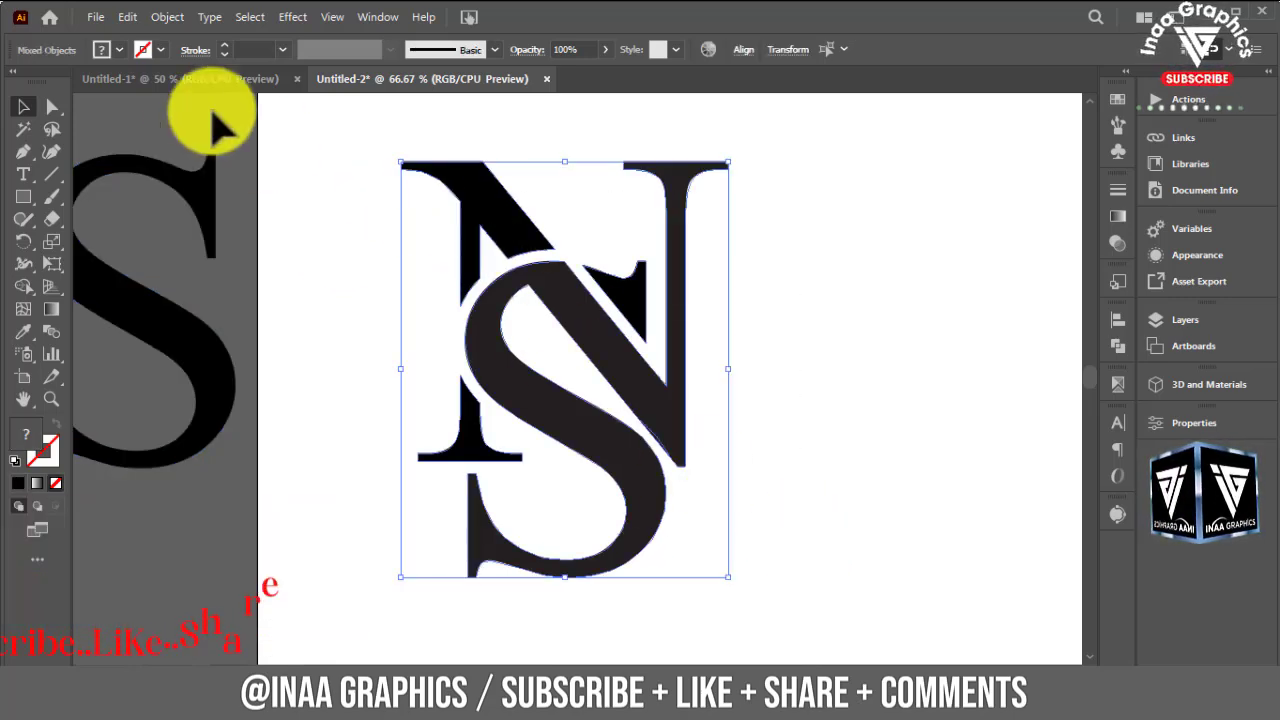
{"action": "left_click", "coordinate": [123, 43]}
{"action": "left_click", "coordinate": [46, 90]}
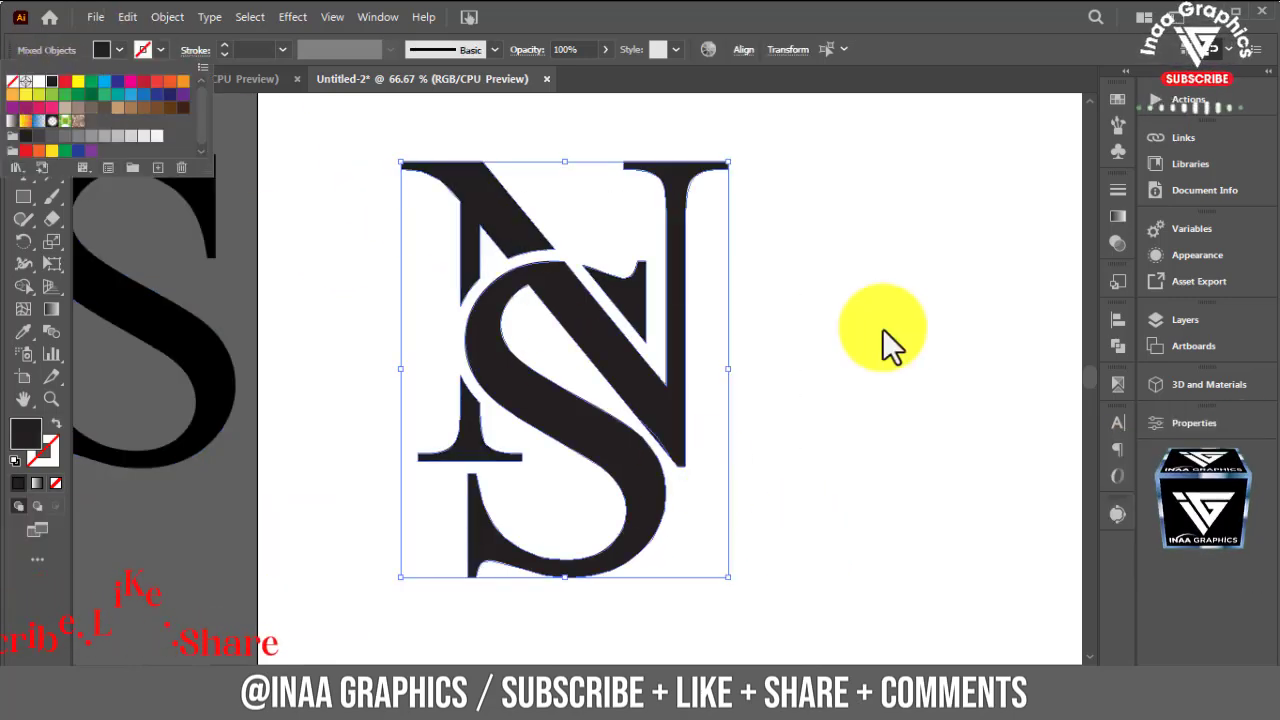
{"action": "left_click", "coordinate": [893, 340]}
Copy the original NS onto the artboard, shrink it, and place it right of the monogram.
{"action": "left_click_drag", "start_coordinate": [186, 366], "coordinate": [935, 530]}
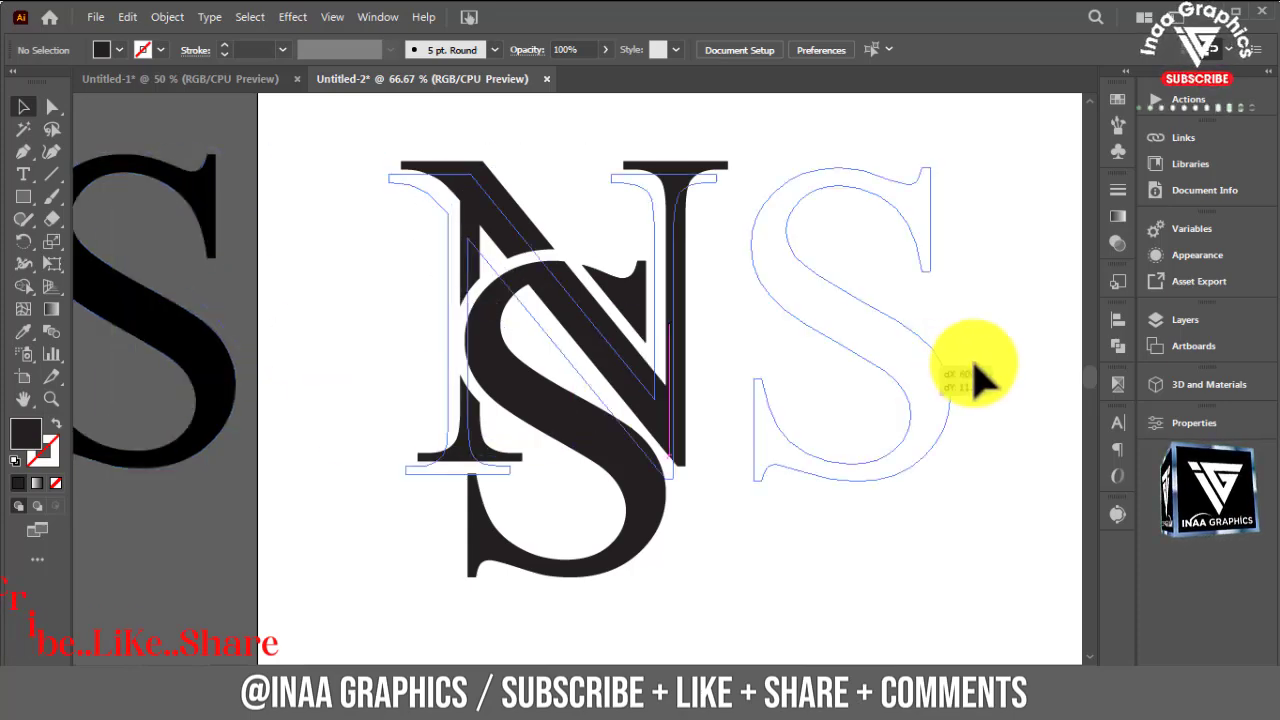
{"action": "scroll", "coordinate": [935, 530], "scroll_direction": "right", "scroll_amount": 4}
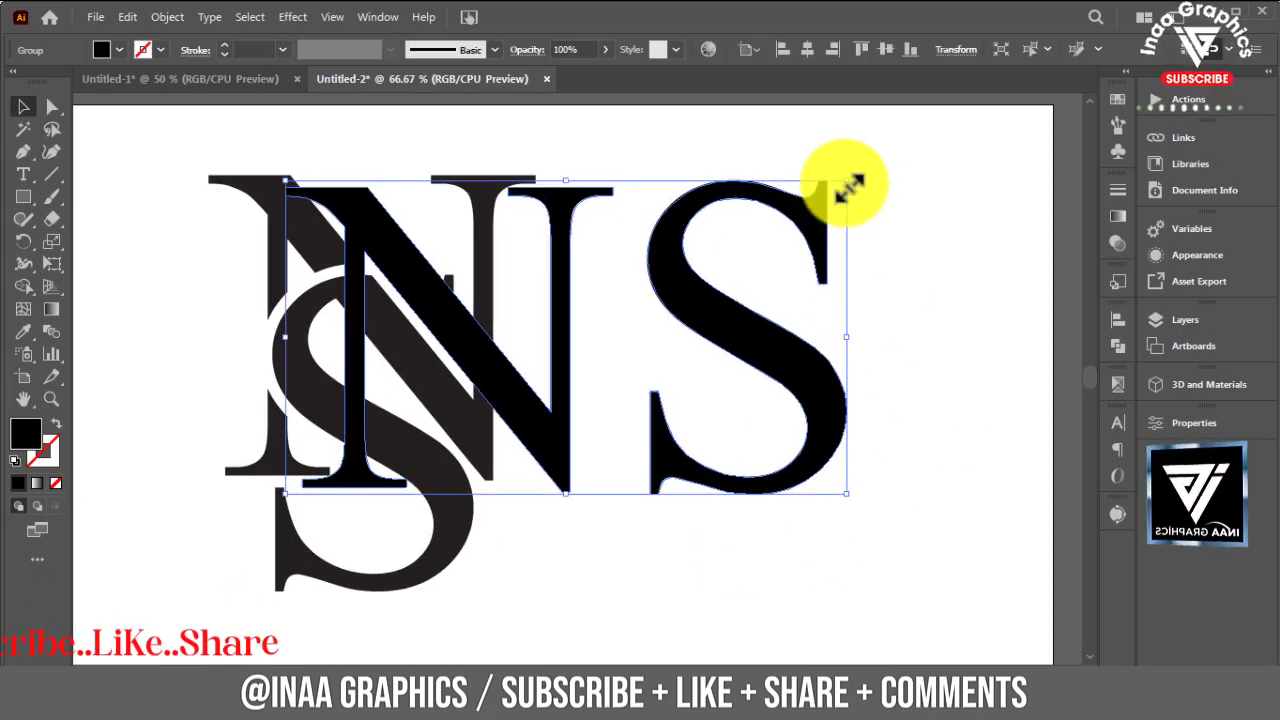
{"action": "left_click_drag", "start_coordinate": [848, 186], "coordinate": [778, 217]}
{"action": "left_click_drag", "start_coordinate": [754, 360], "coordinate": [937, 346]}
{"action": "key", "text": "ctrl+minus"}
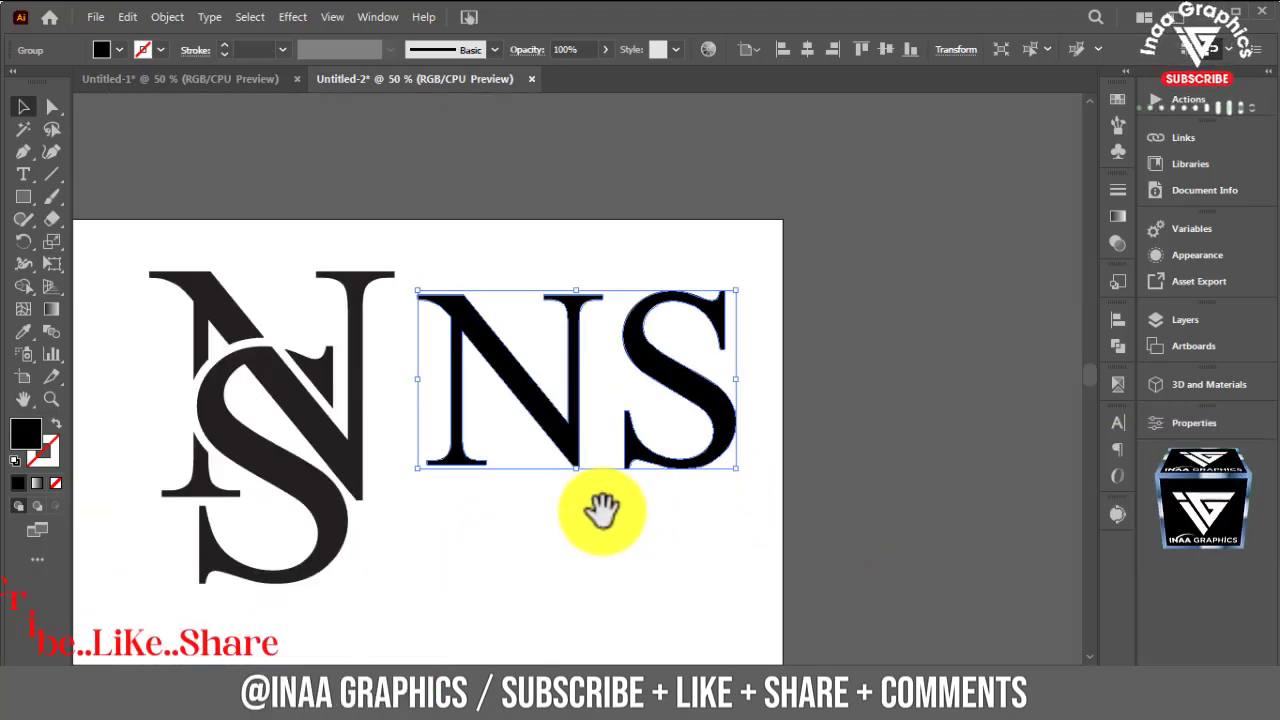
{"action": "left_click_drag", "start_coordinate": [600, 514], "coordinate": [765, 405]}
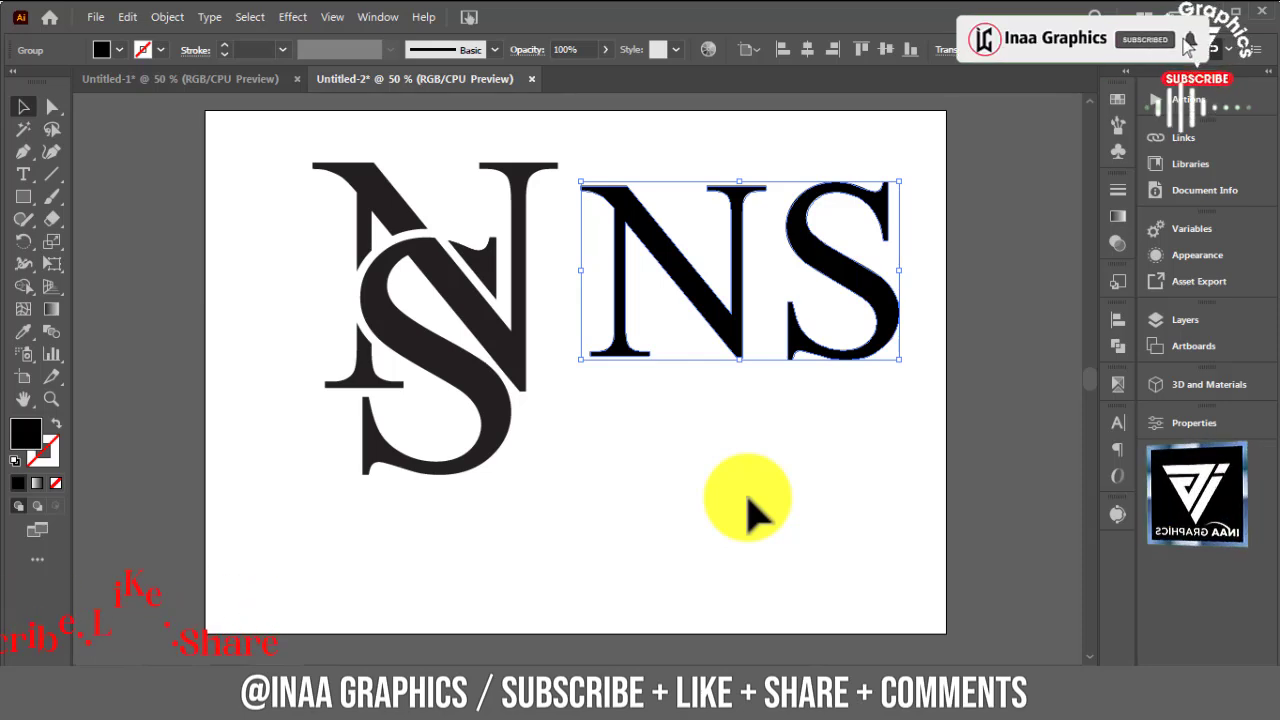
Add NISHAT STUDIO text, enlarge it, and set its style to Bold.
{"action": "left_click", "coordinate": [23, 174]}
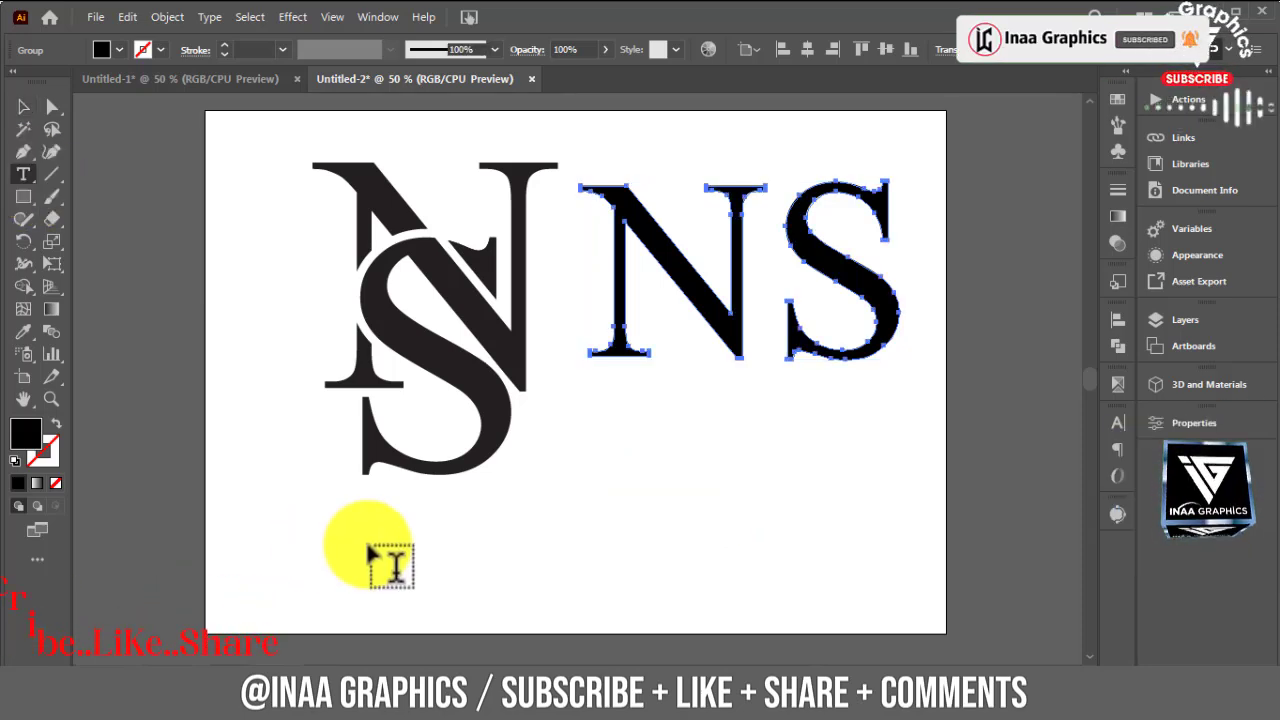
{"action": "left_click", "coordinate": [369, 550]}
{"action": "type", "text": "NISHAT STU"}
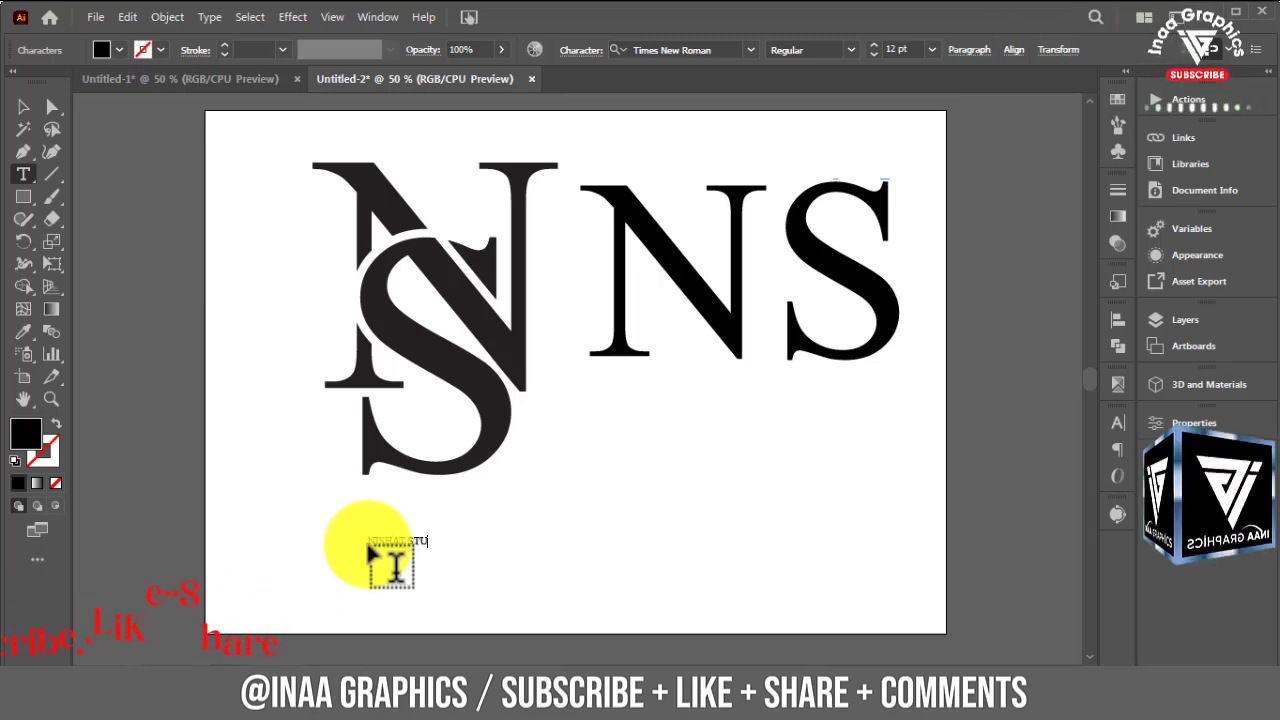
{"action": "type", "text": "DIO"}
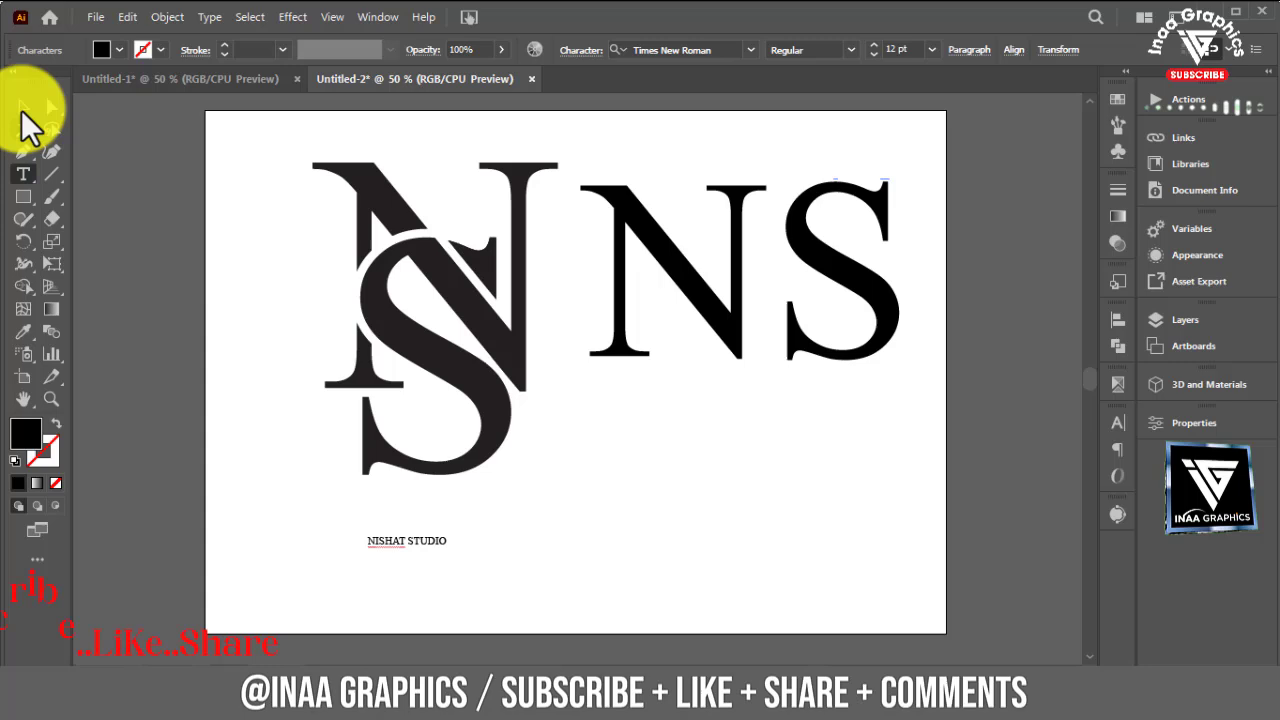
{"action": "left_click", "coordinate": [23, 106]}
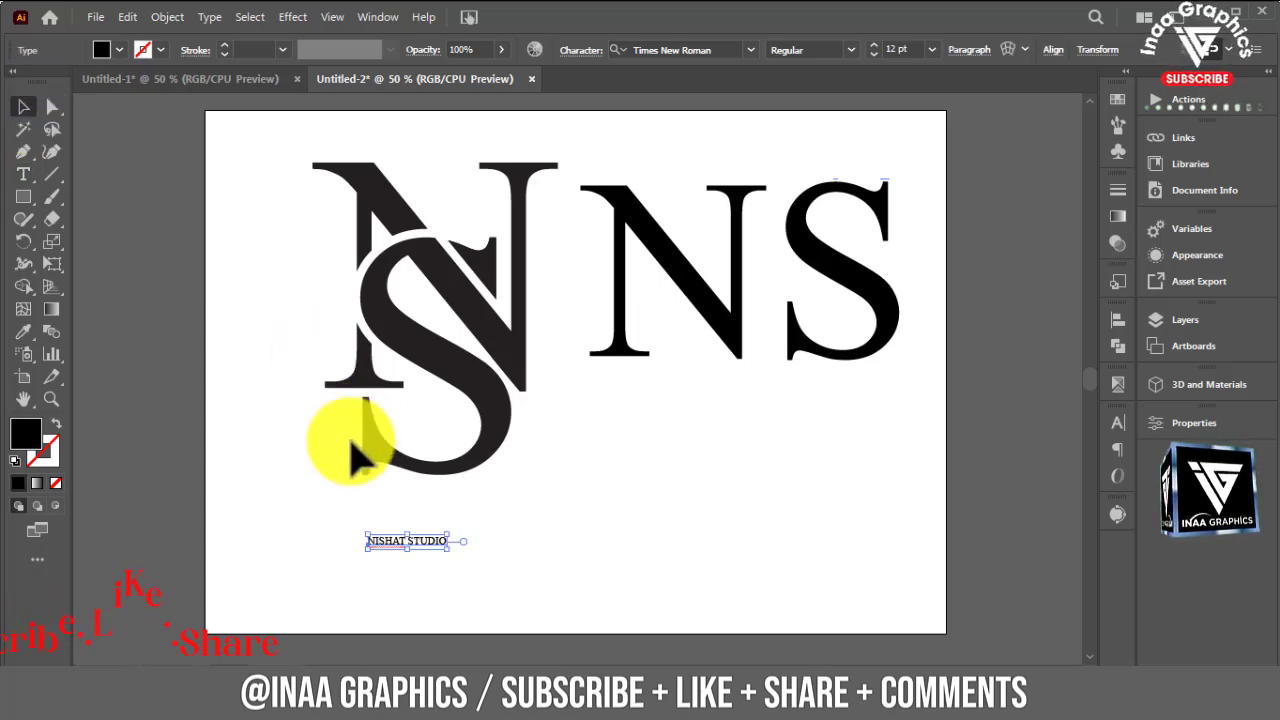
{"action": "left_click_drag", "start_coordinate": [458, 533], "coordinate": [601, 511]}
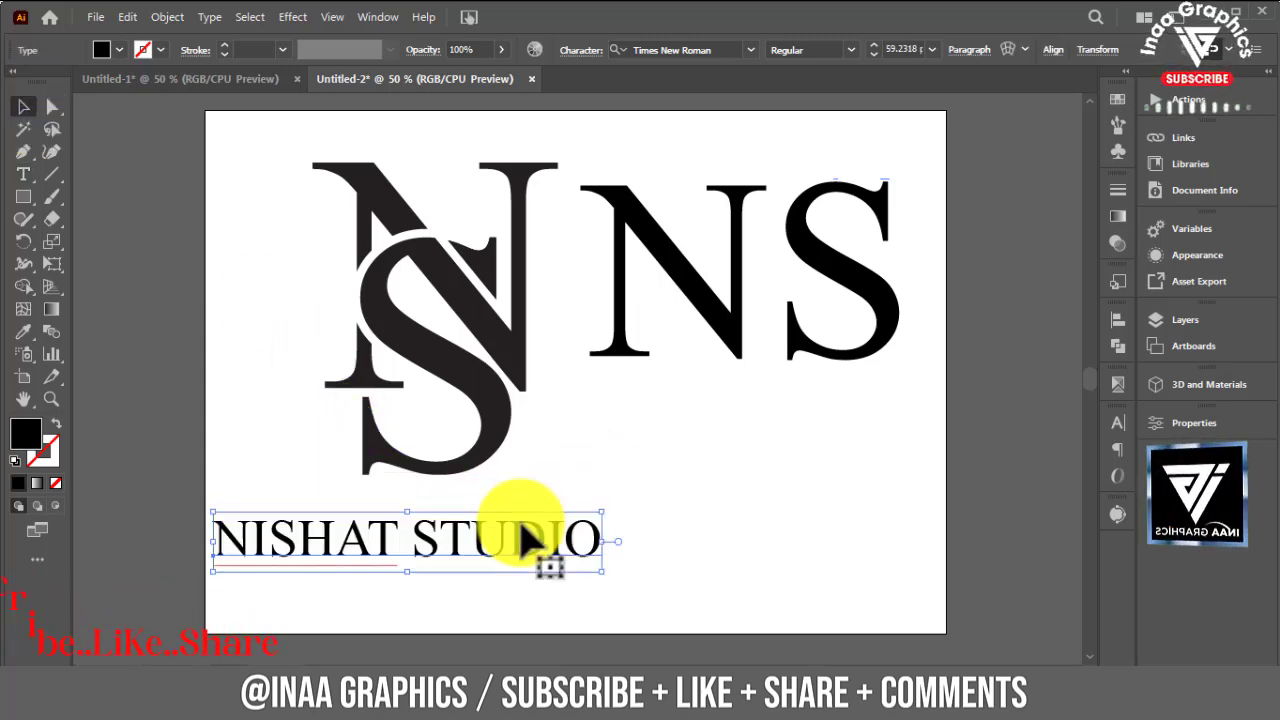
{"action": "left_click", "coordinate": [851, 51]}
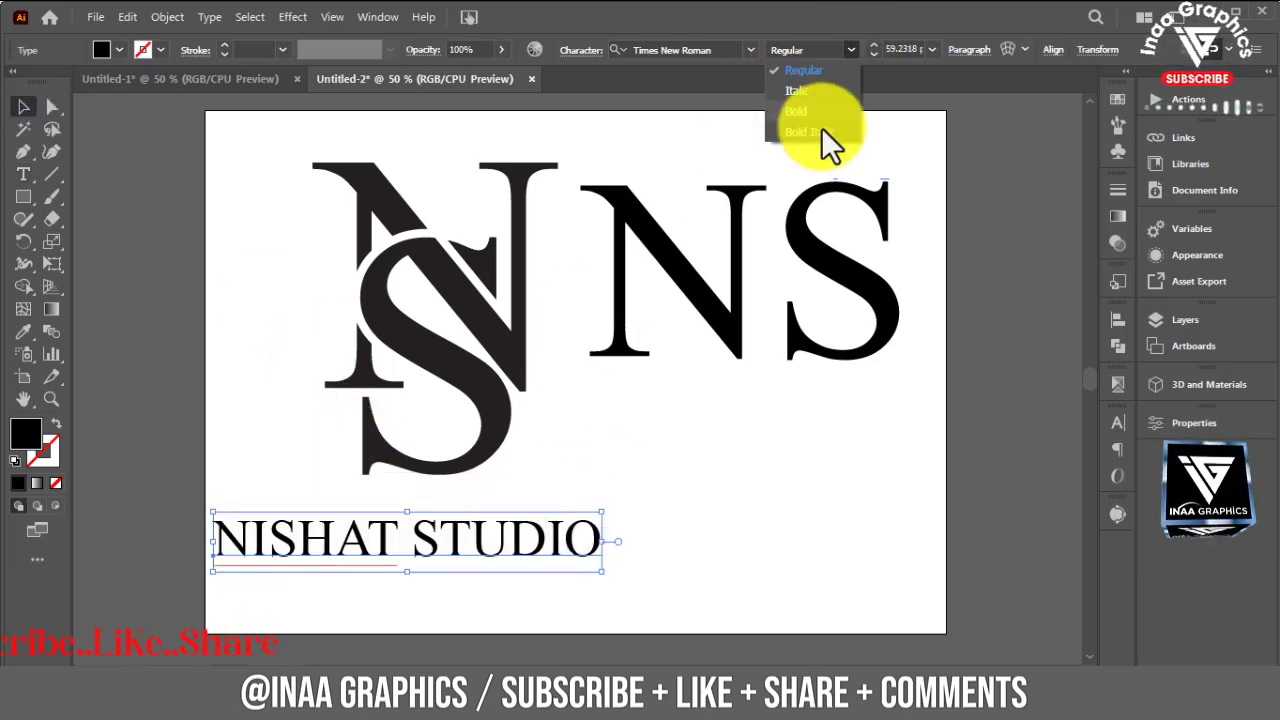
{"action": "left_click", "coordinate": [821, 125]}
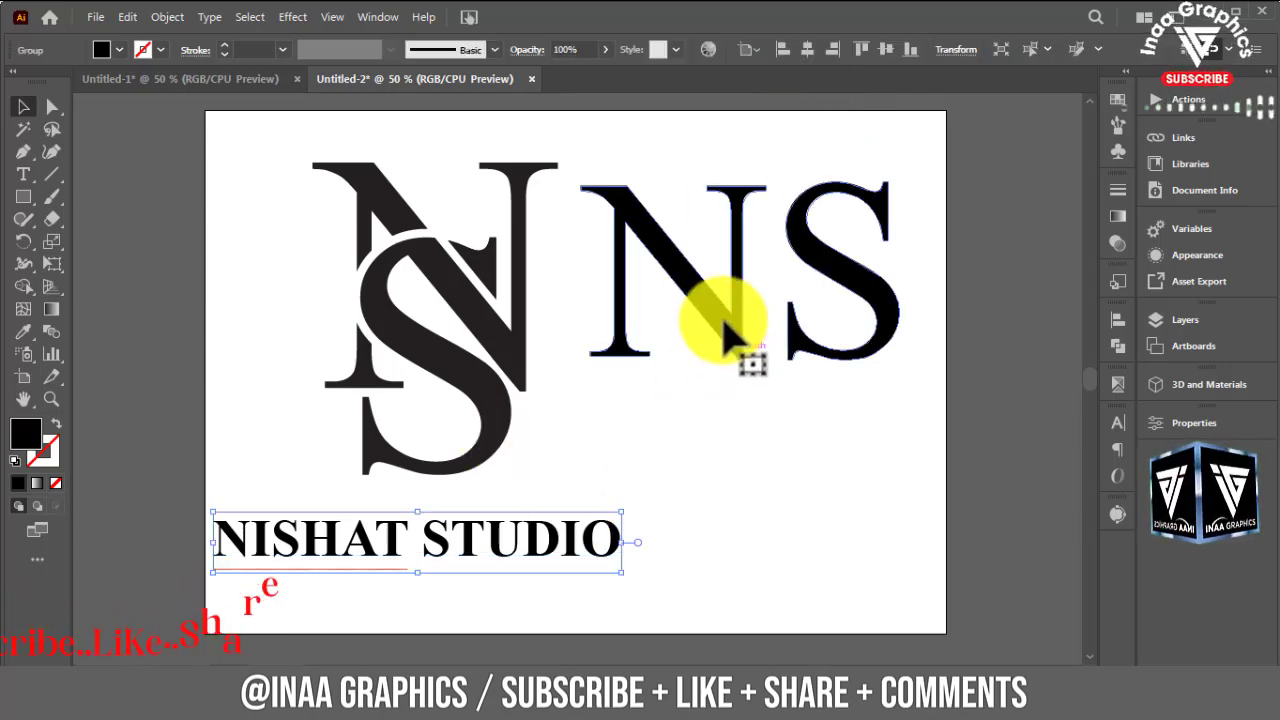
Fit NISHAT STUDIO under the plain NS and place a copy under the monogram.
{"action": "left_click_drag", "start_coordinate": [728, 343], "coordinate": [820, 401]}
{"action": "left_click_drag", "start_coordinate": [493, 550], "coordinate": [1021, 462]}
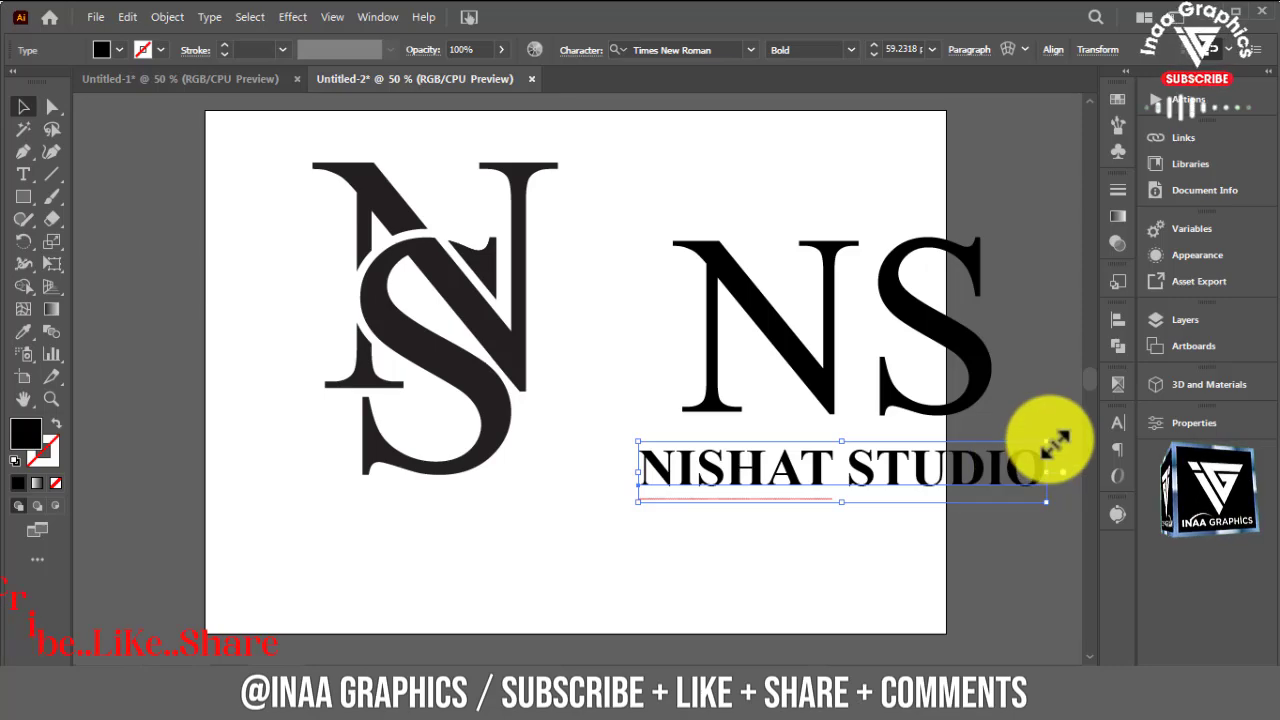
{"action": "left_click_drag", "start_coordinate": [1055, 443], "coordinate": [996, 443]}
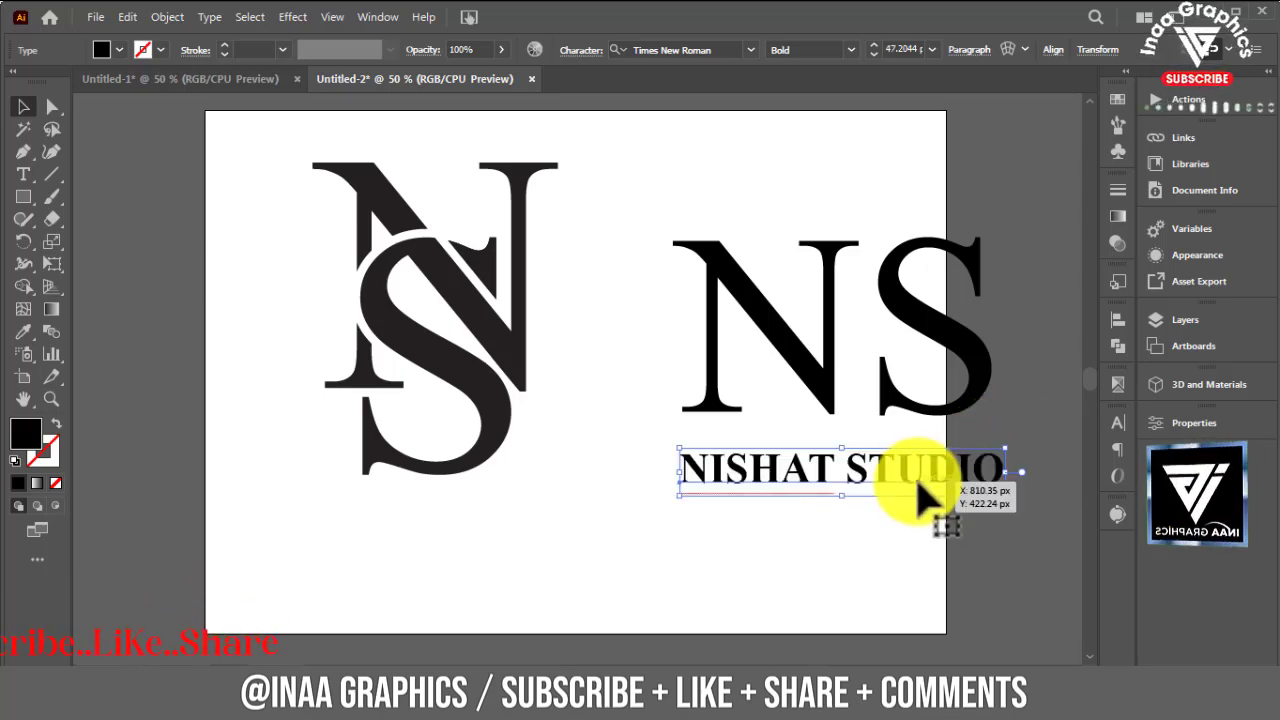
{"action": "mouse_move", "coordinate": [918, 490]}
{"action": "left_mouse_down"}
{"action": "mouse_move", "coordinate": [649, 490]}
{"action": "mouse_move", "coordinate": [490, 537]}
{"action": "mouse_move", "coordinate": [518, 532]}
{"action": "left_mouse_up"}
{"action": "left_click_drag", "start_coordinate": [261, 215], "coordinate": [533, 567]}
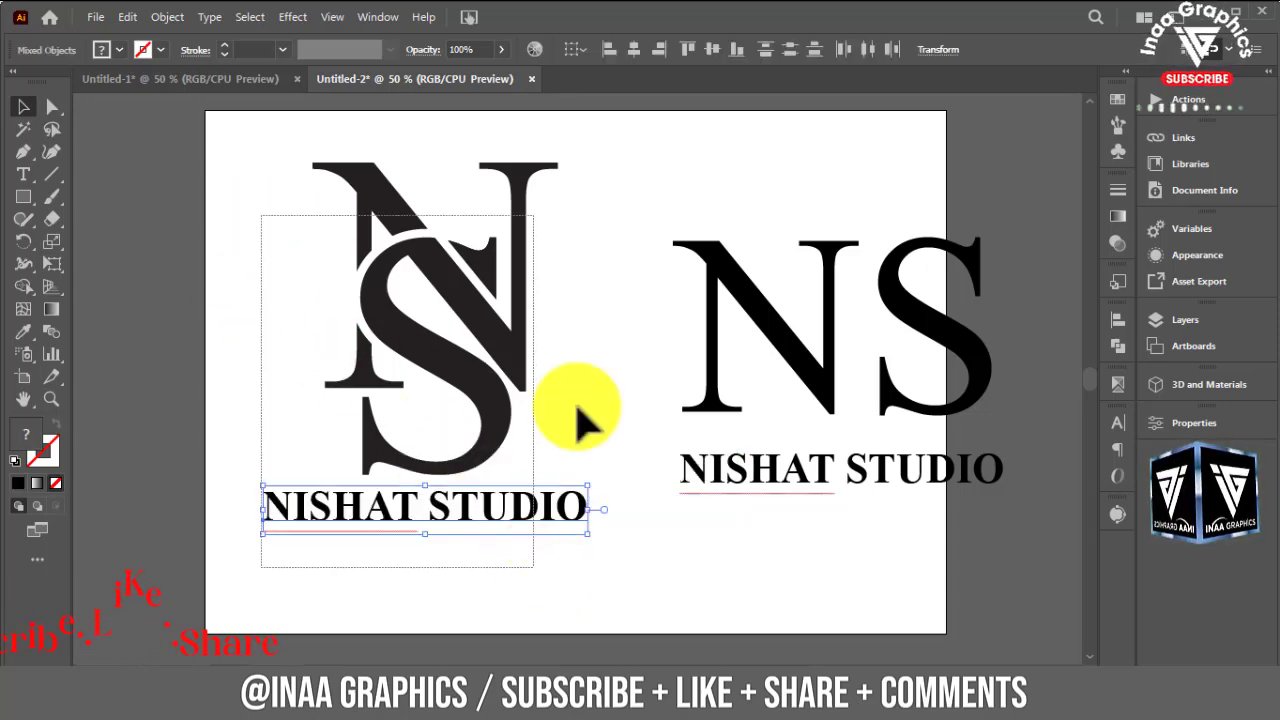
Undo the broken arrangement, then horizontally centre the monogram and its NISHAT STUDIO text.
{"action": "left_click", "coordinate": [634, 49]}
{"action": "left_click", "coordinate": [749, 529]}
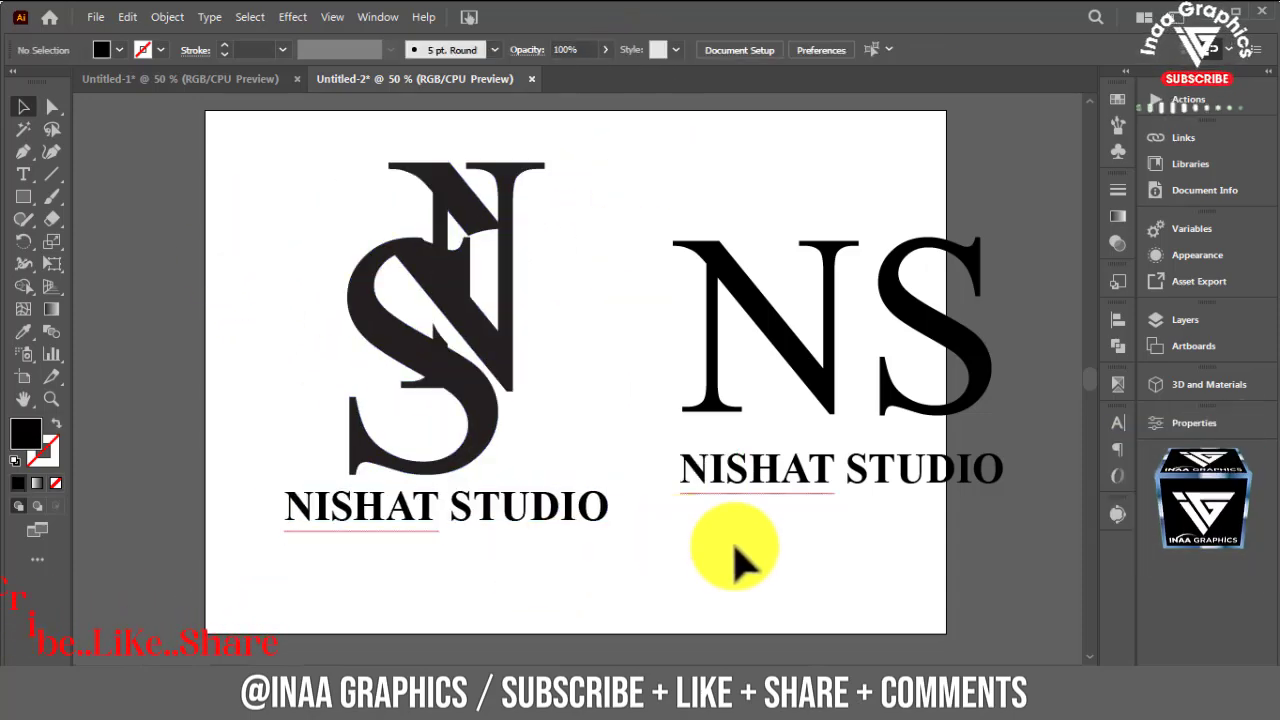
{"action": "key", "text": "ctrl+z"}
{"action": "key", "text": "ctrl+z"}
{"action": "key", "text": "ctrl+z"}
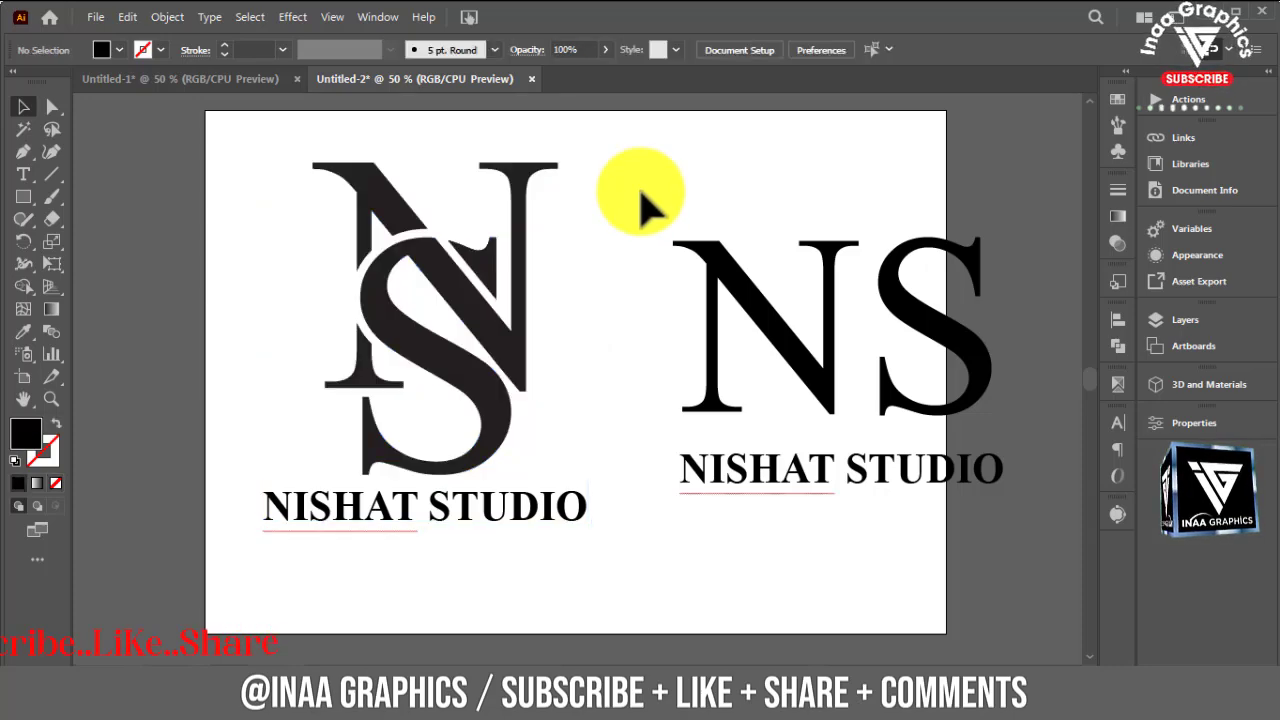
{"action": "left_click_drag", "start_coordinate": [641, 192], "coordinate": [283, 383]}
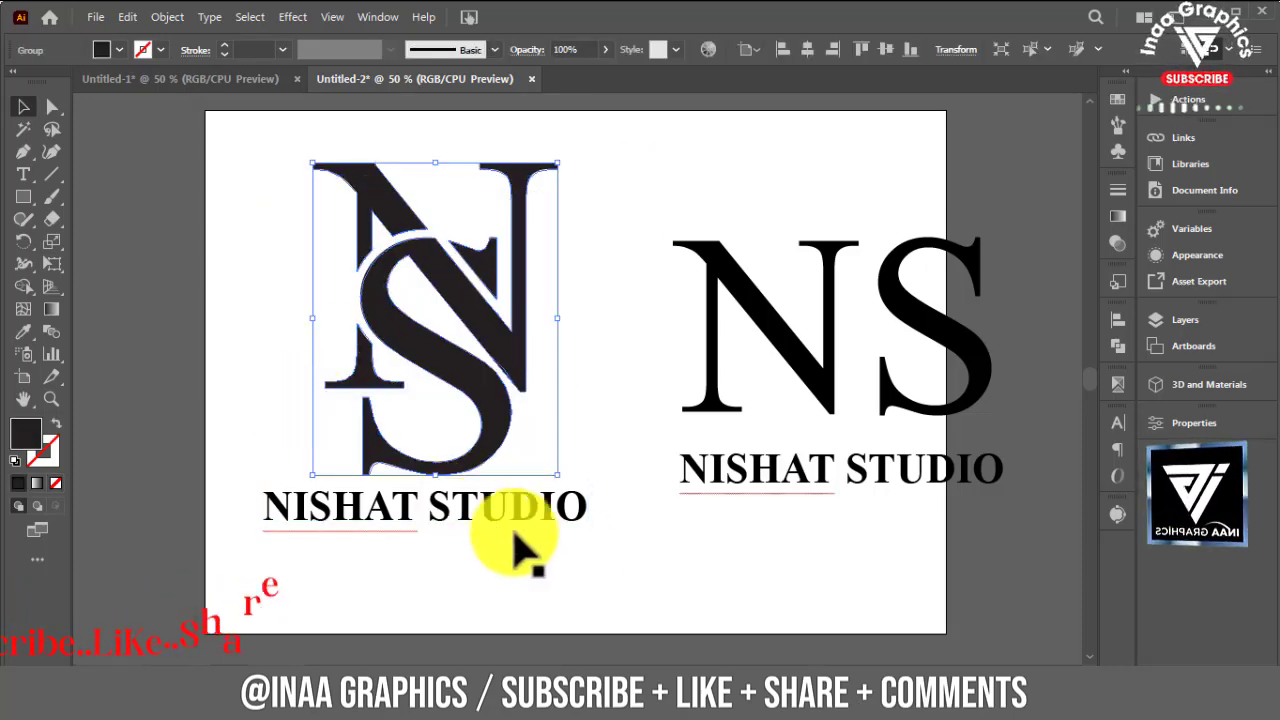
{"action": "left_click", "coordinate": [600, 591]}
{"action": "left_click_drag", "start_coordinate": [608, 312], "coordinate": [438, 532]}
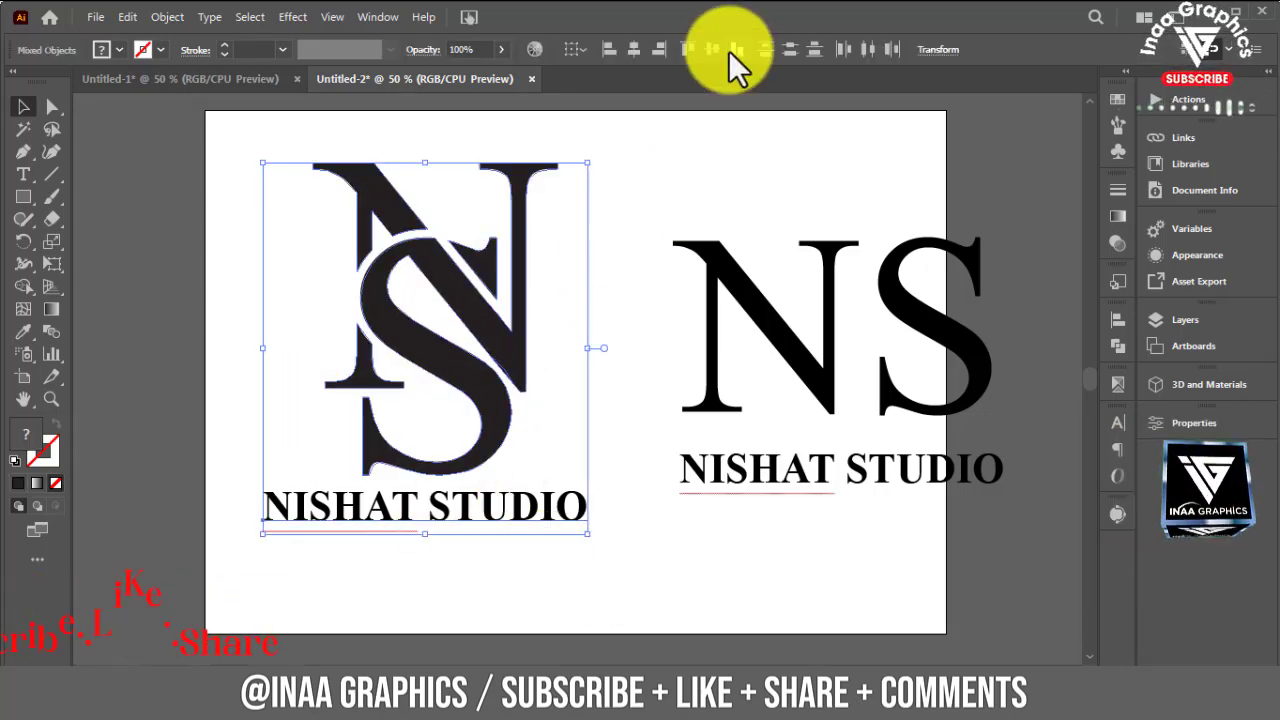
{"action": "left_click", "coordinate": [677, 200]}
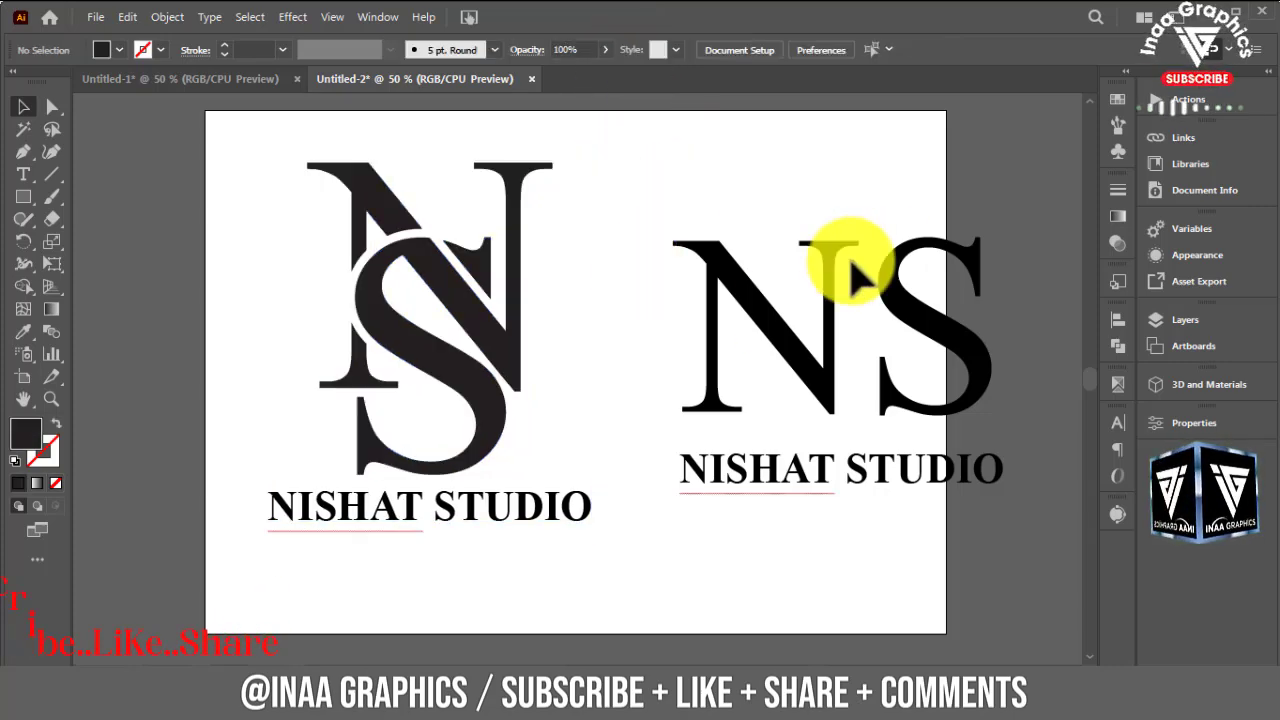